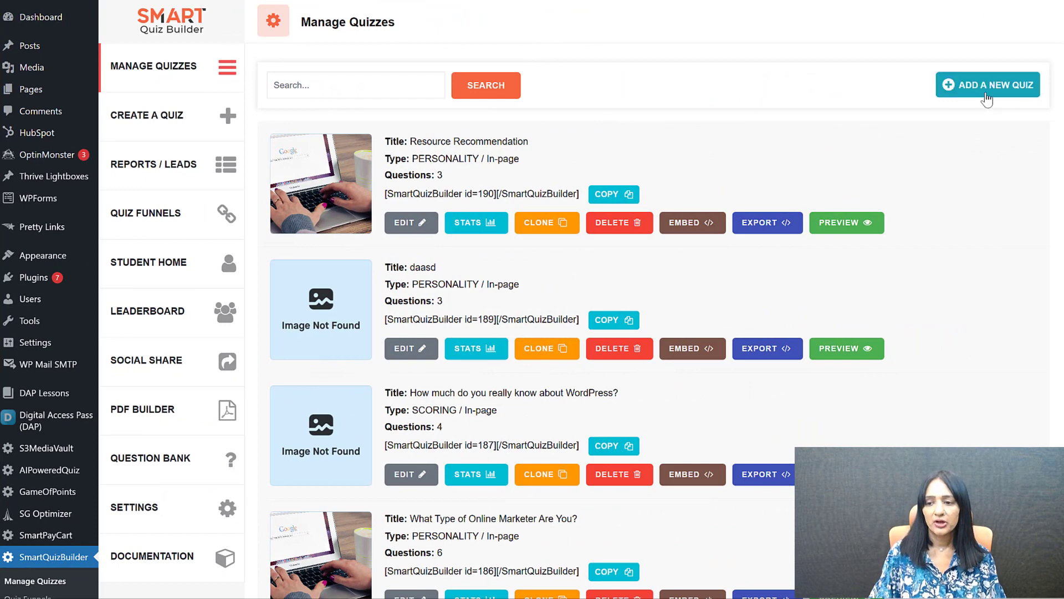
# - Start a new AI-powered quiz with the free option that needs no API call
pyautogui.click(990, 86)
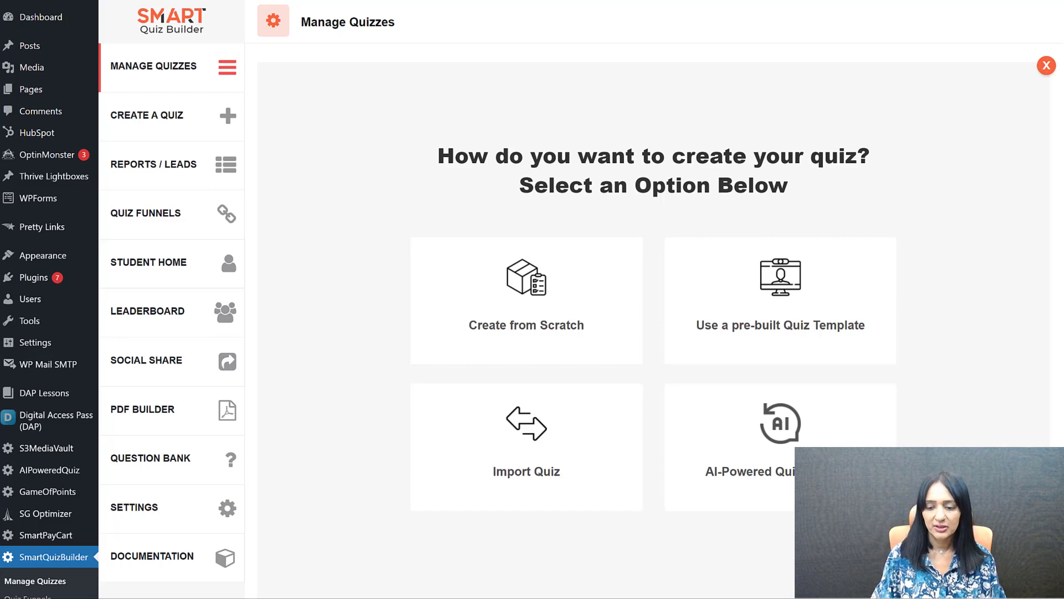
pyautogui.click(783, 442)
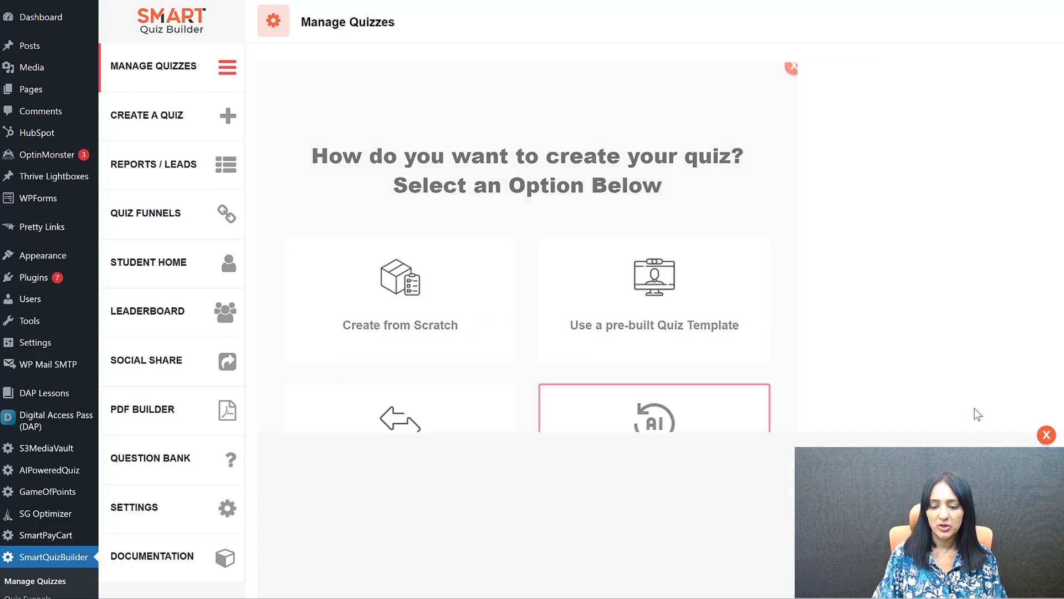
pyautogui.click(670, 424)
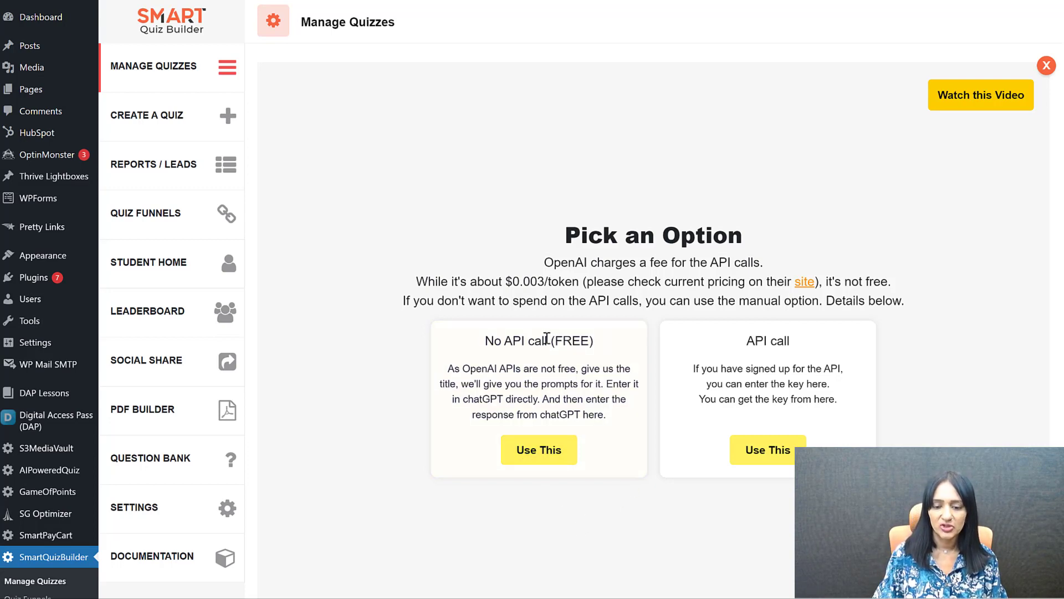
pyautogui.click(545, 461)
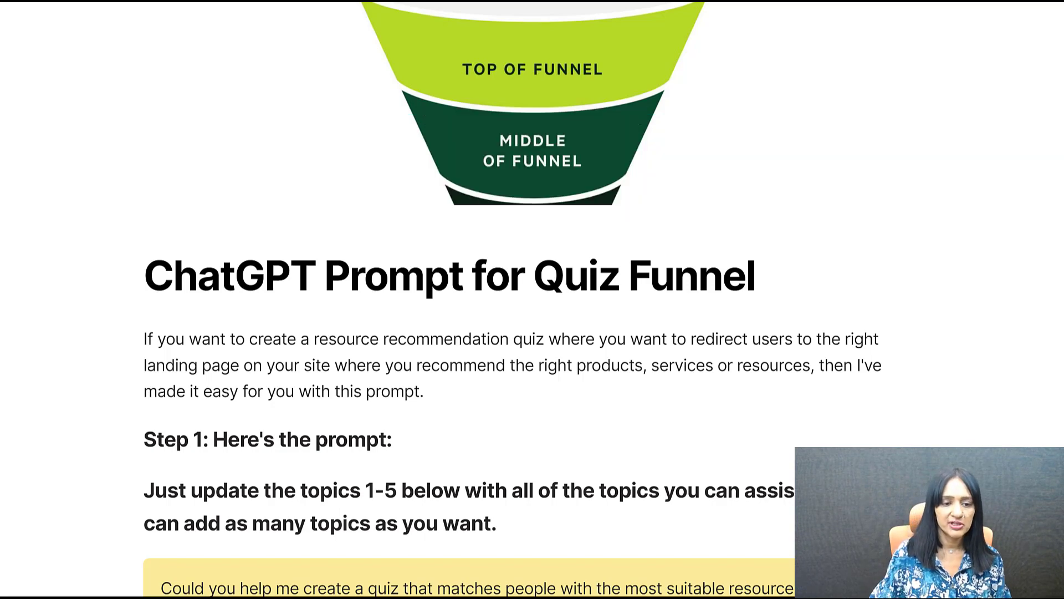
# - Examine the ChatGPT Prompt for Quiz Funnel page, including the topic placeholders, the three questions and the filled-in example prompt
pyautogui.scroll(-5, 532, 299)
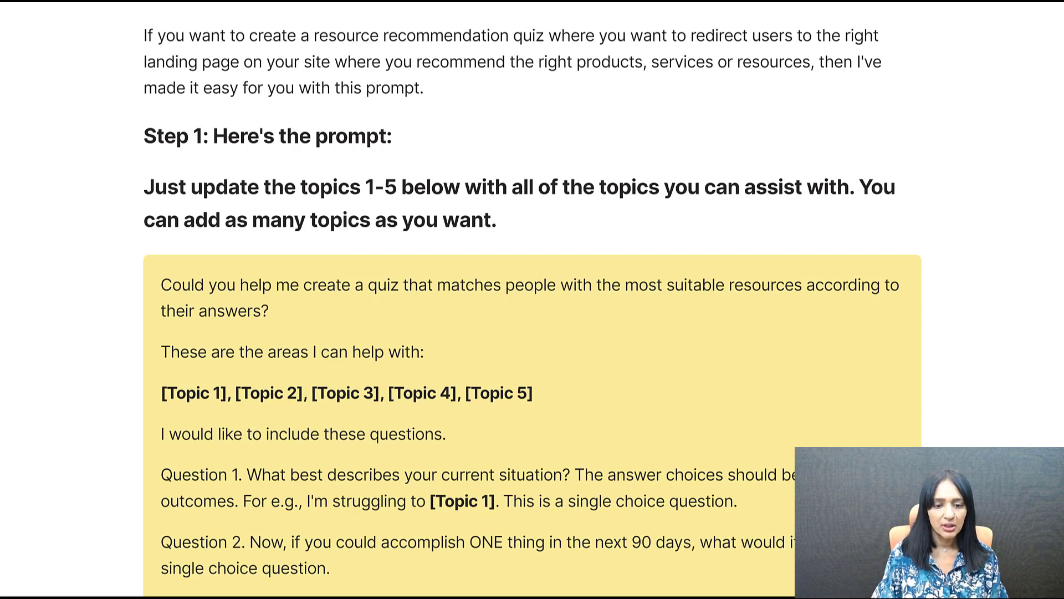
pyautogui.scroll(-3, 167, 208)
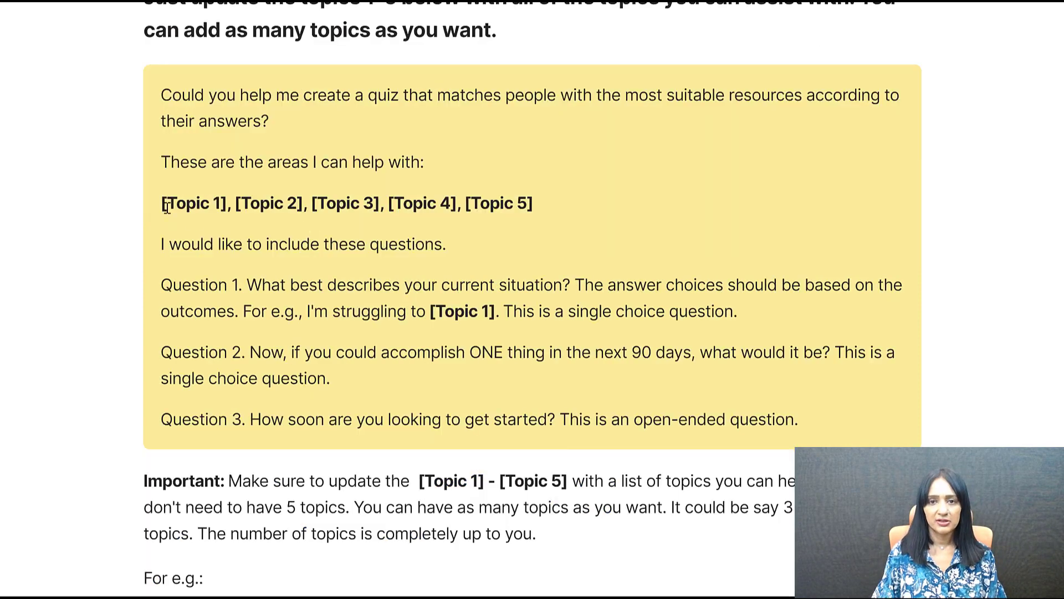
pyautogui.moveTo(535, 204); pyautogui.dragTo(191, 215)
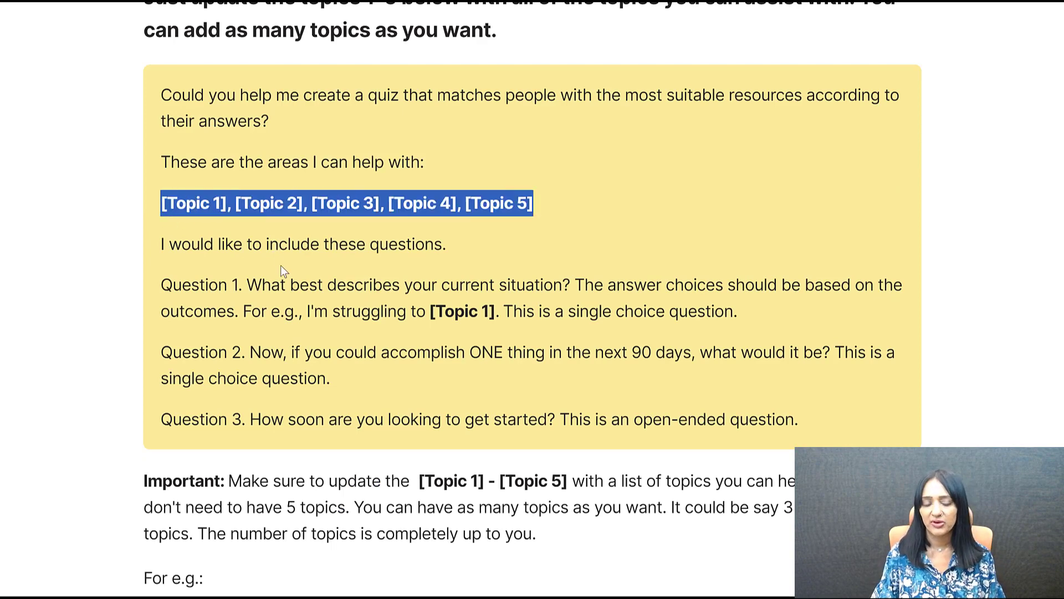
pyautogui.click(351, 244)
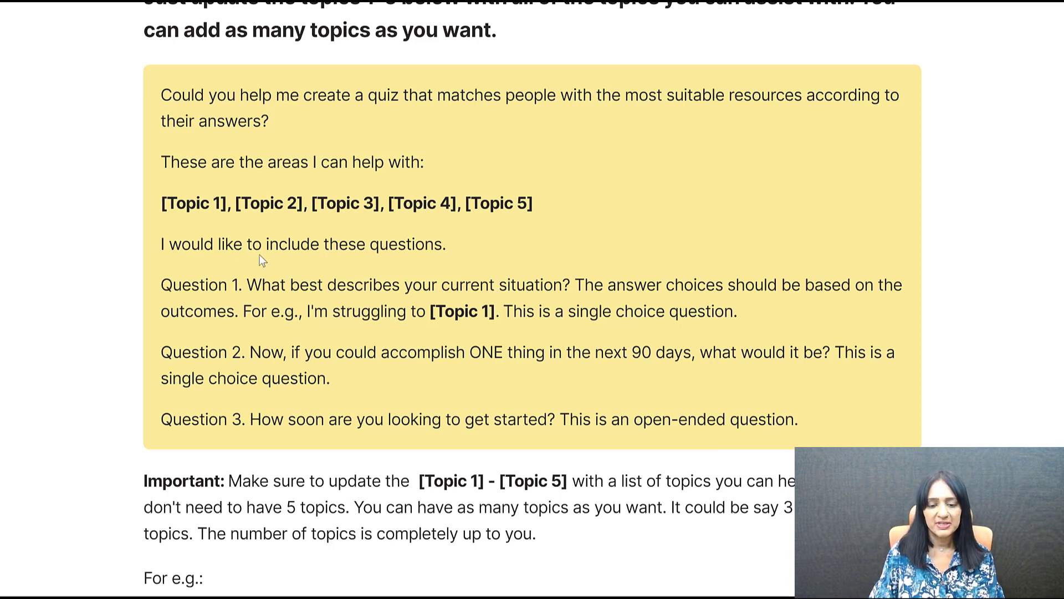
pyautogui.moveTo(534, 203); pyautogui.dragTo(108, 218)
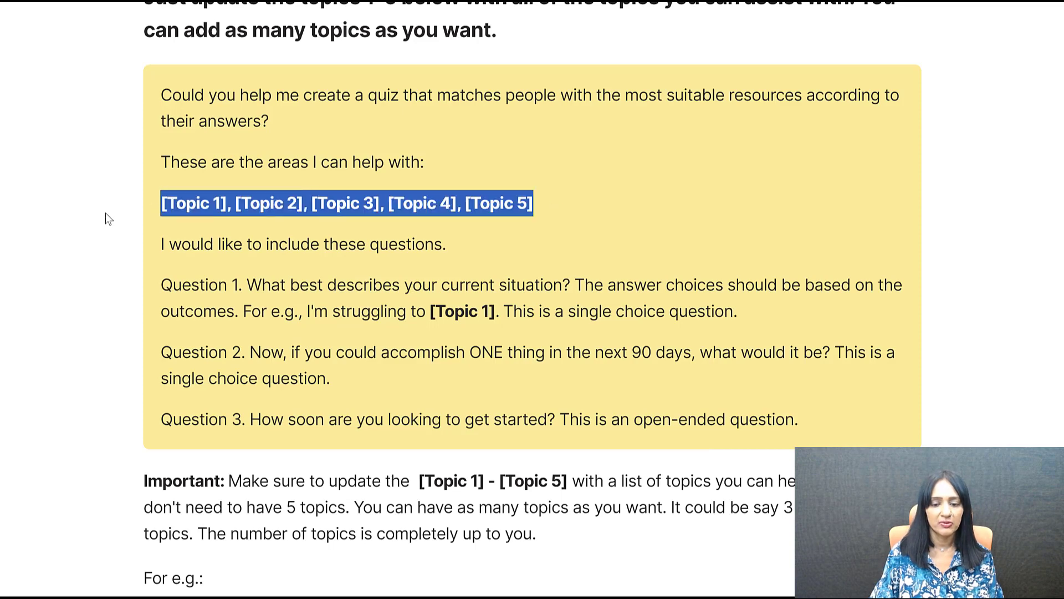
pyautogui.click(516, 224)
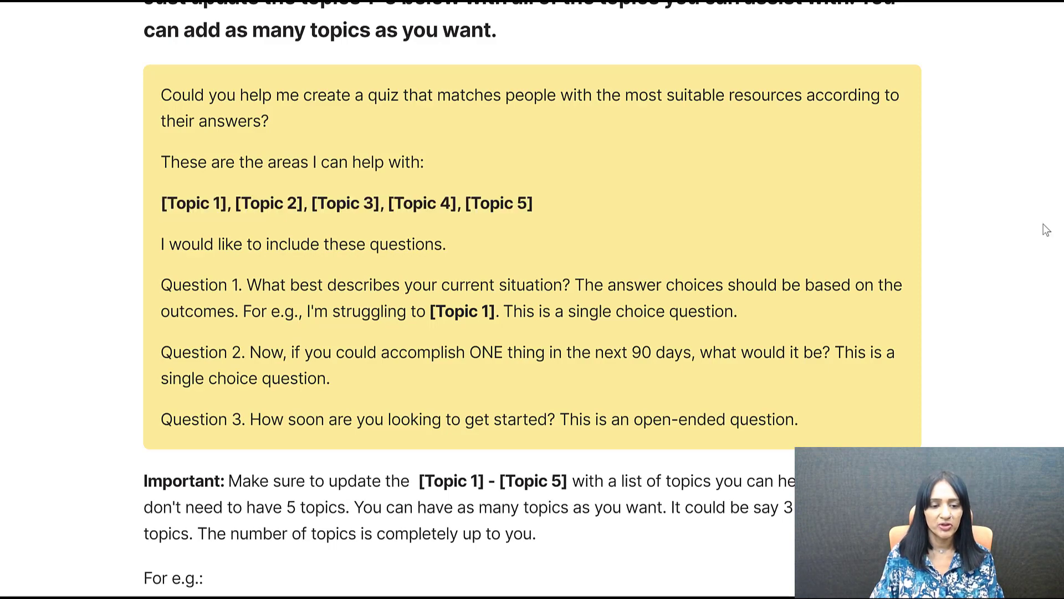
pyautogui.scroll(-10, 1046, 230)
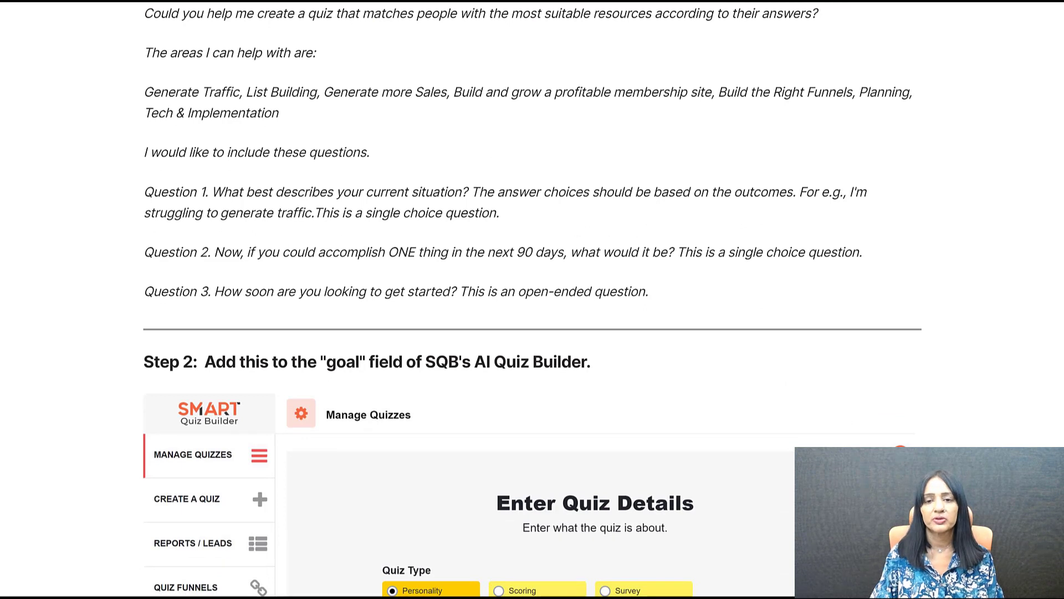
pyautogui.scroll(1, 318, 54)
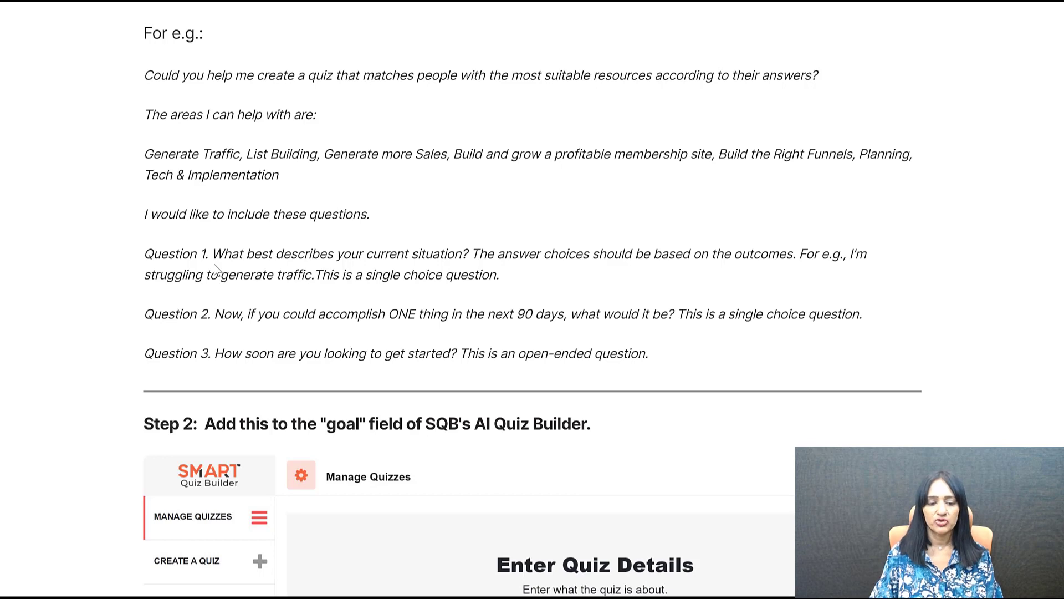
pyautogui.moveTo(847, 254); pyautogui.dragTo(688, 285)
pyautogui.click(253, 282)
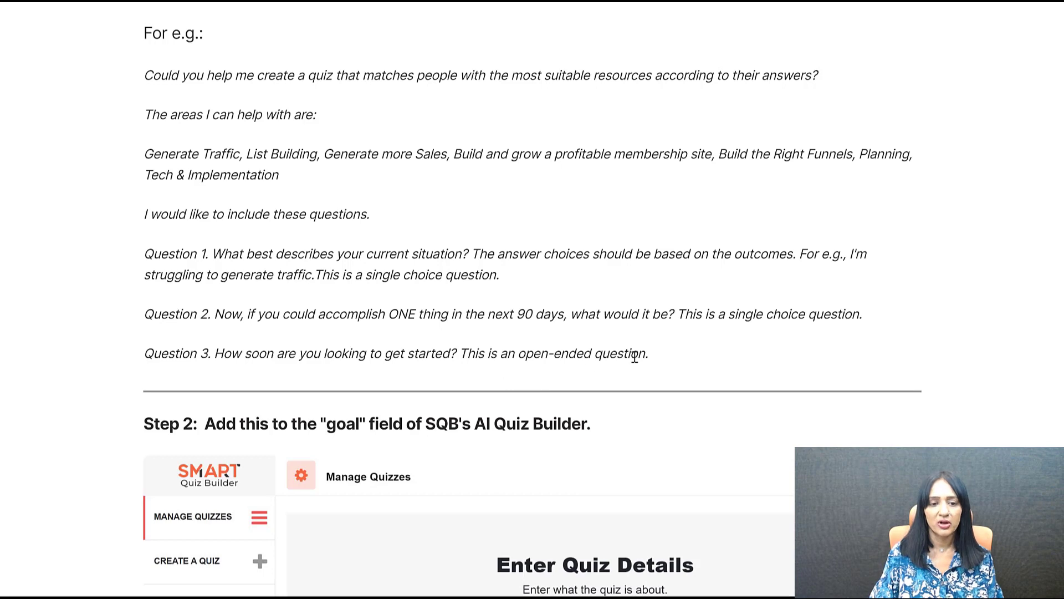
# - Copy the whole filled-in example prompt into the quiz details as the main goal and continue to the outcome settings
pyautogui.moveTo(649, 354); pyautogui.dragTo(143, 75)
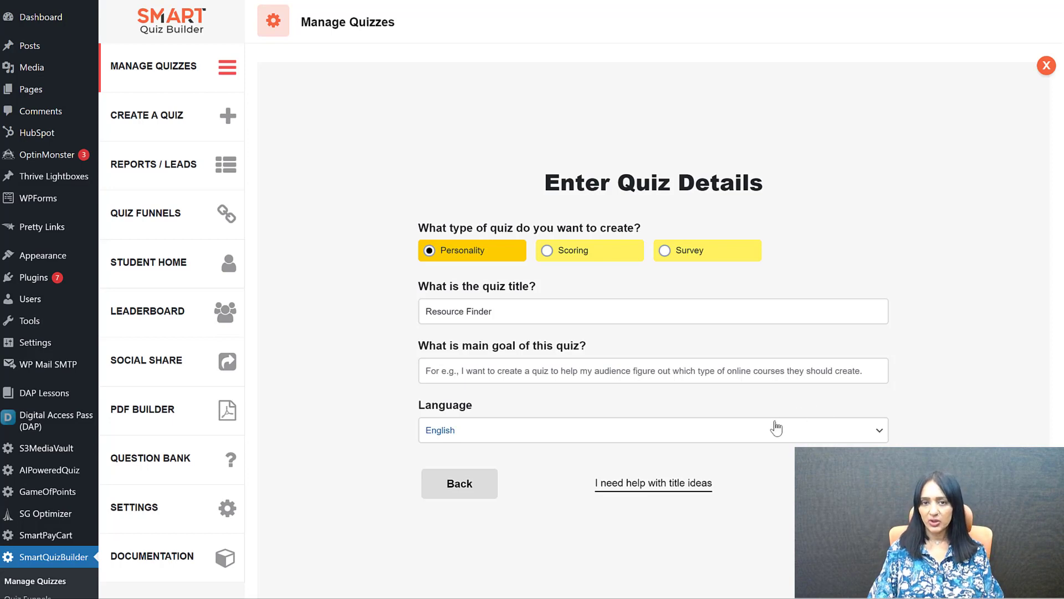
pyautogui.click(447, 369)
pyautogui.hotkey('ctrl', 'v')
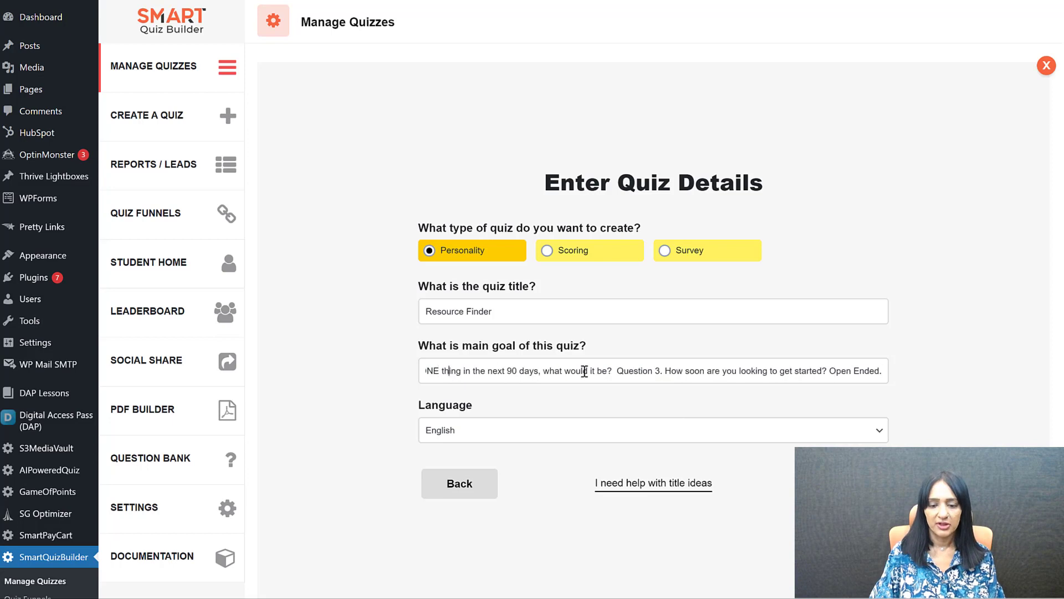
pyautogui.hotkey('shift', 'End')
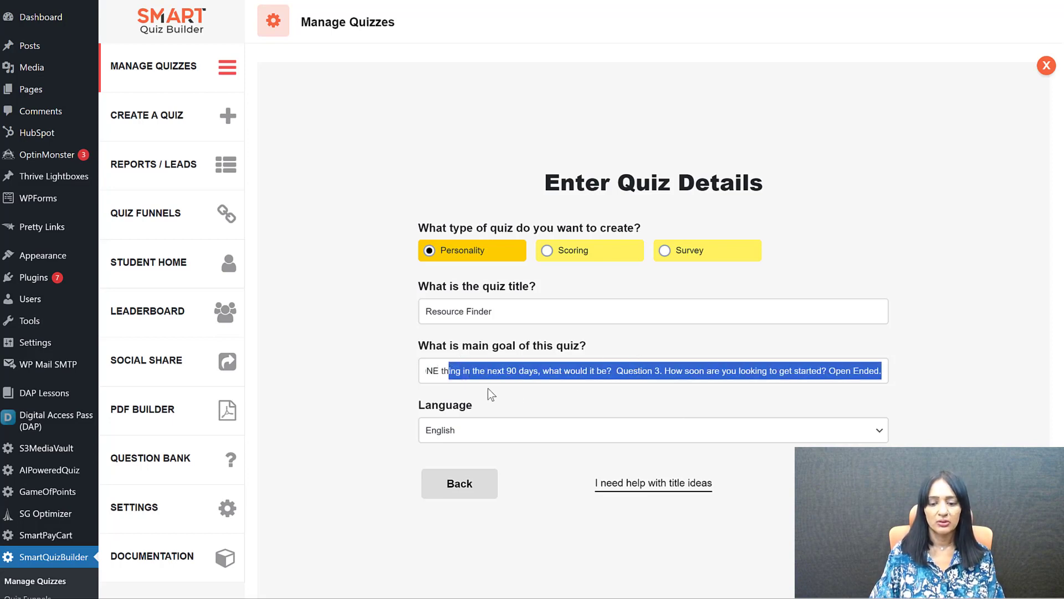
pyautogui.press('Return')
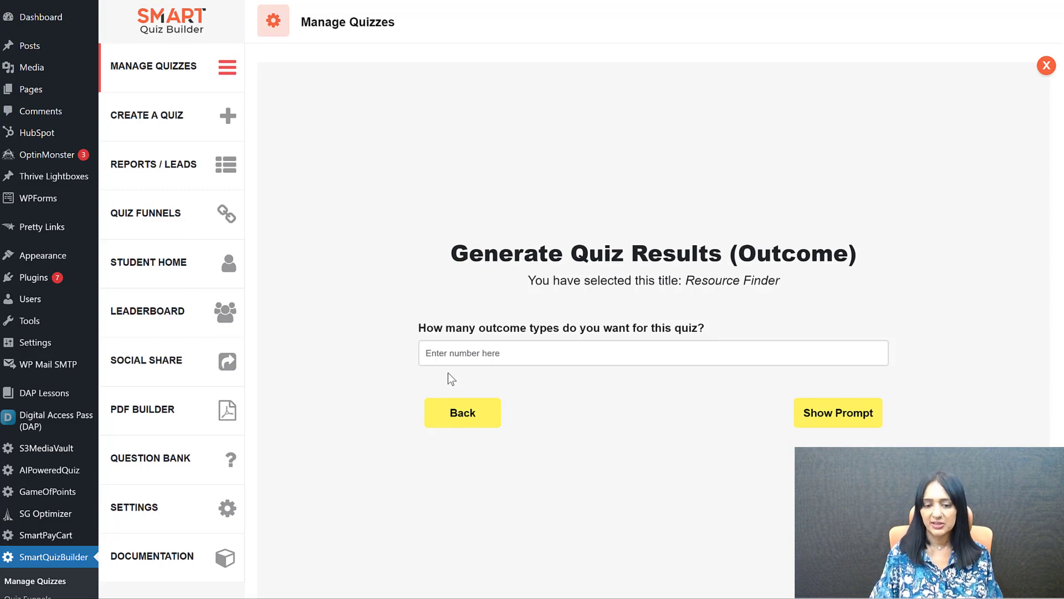
# - Set the number of outcome types to 6, generate the outcome prompt and copy it for ChatGPT
pyautogui.click(450, 355)
pyautogui.write('6')
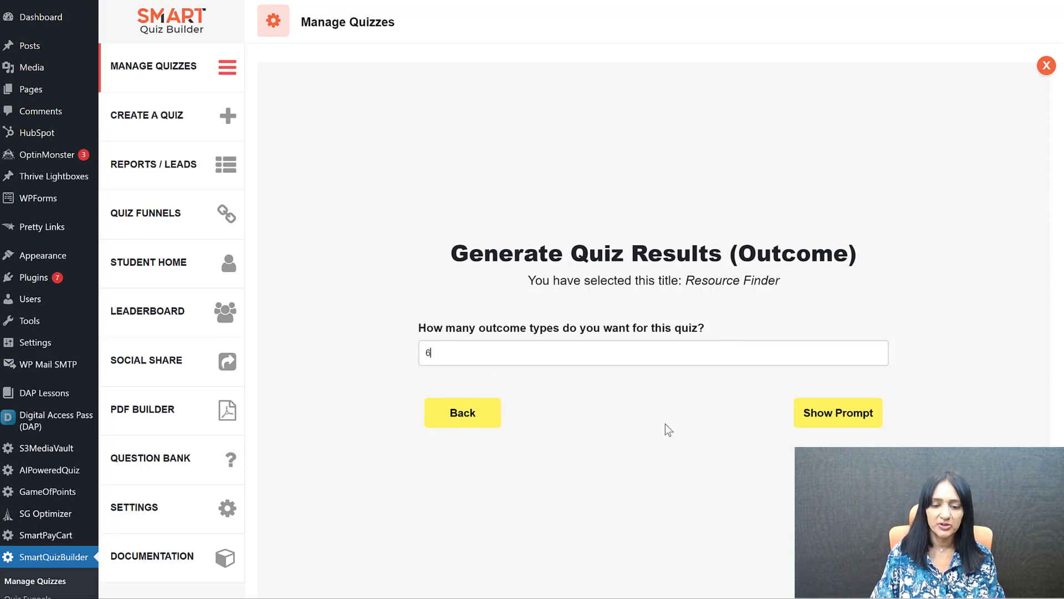
pyautogui.click(838, 413)
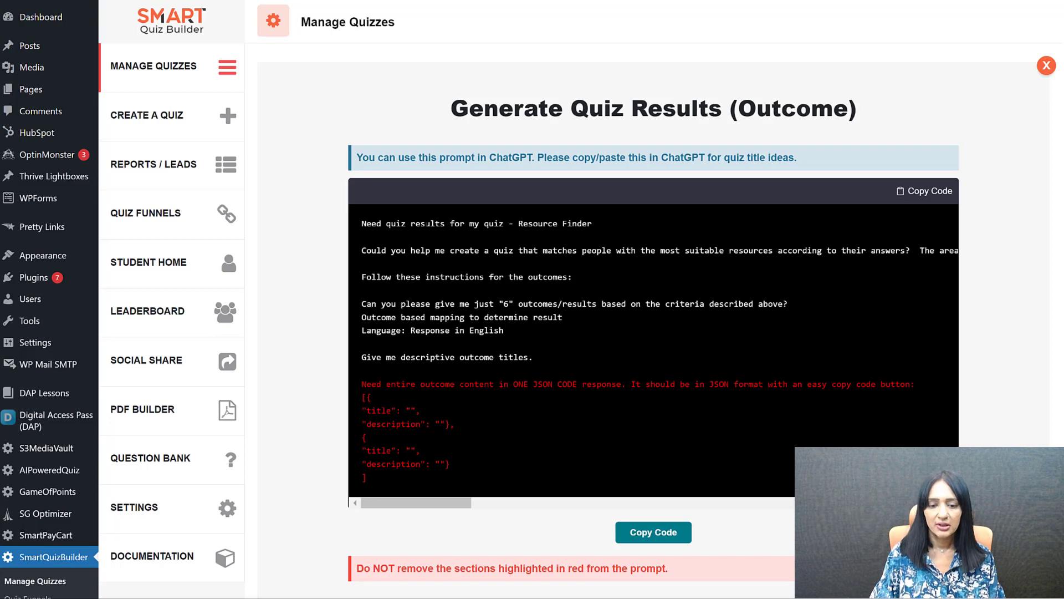
pyautogui.click(666, 534)
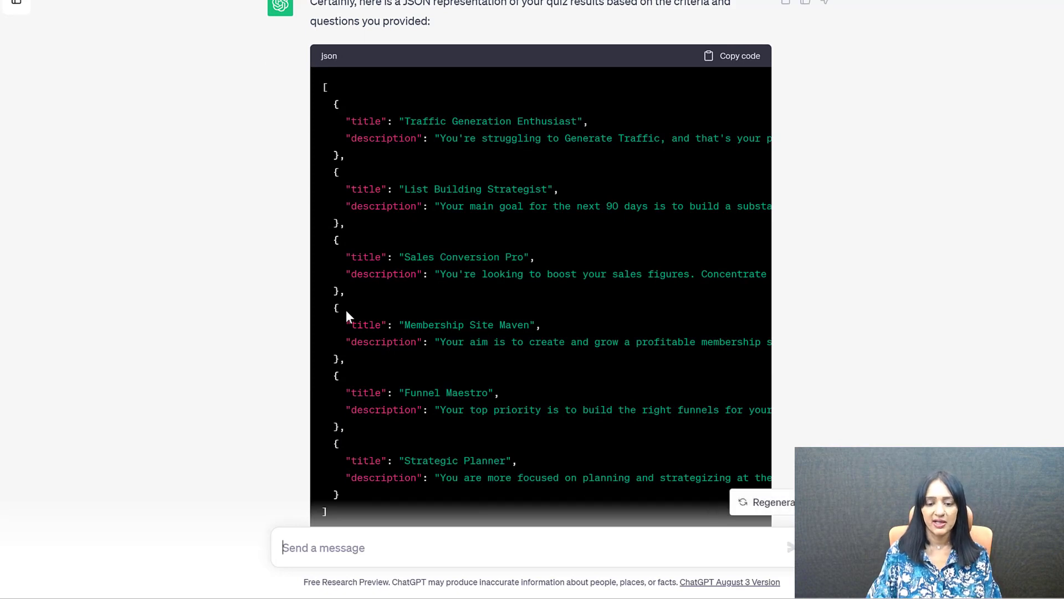
# - Copy the JSON outcomes from ChatGPT's reply, submit them as the quiz's outcome response and look through the proposed outcomes
pyautogui.click(739, 58)
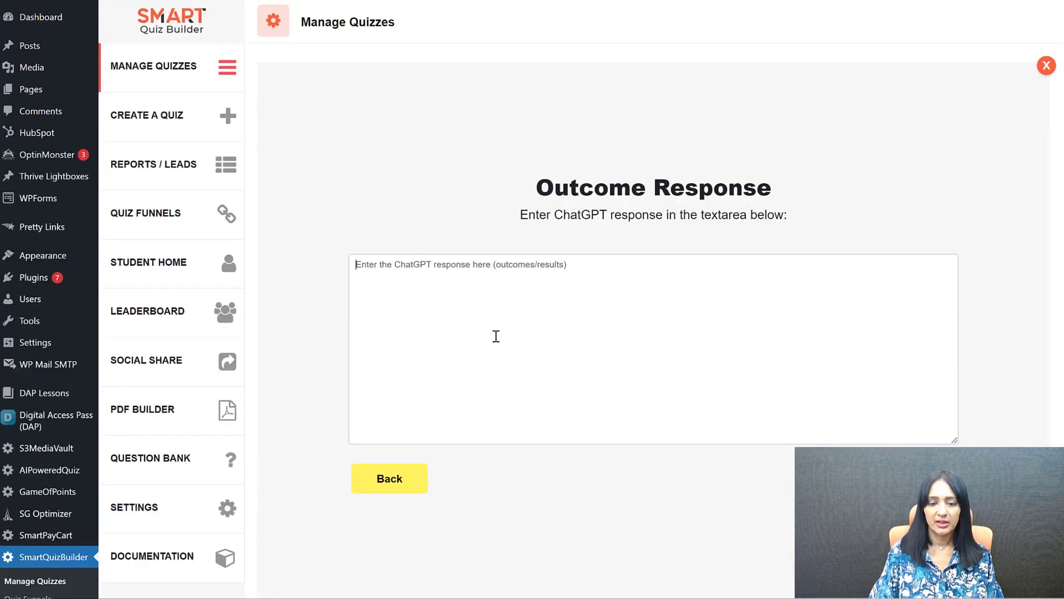
pyautogui.hotkey('ctrl', 'v')
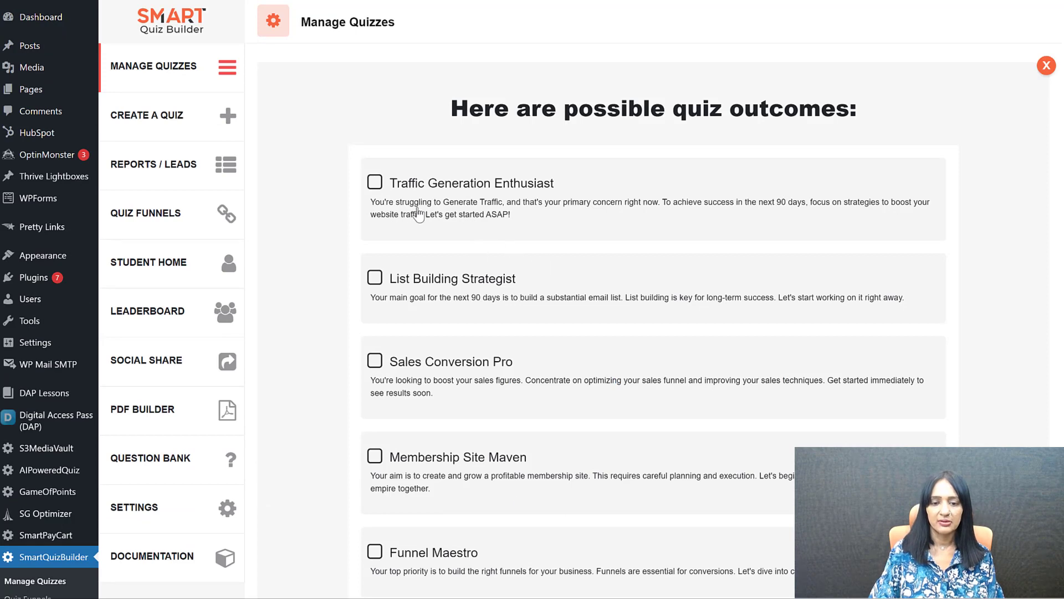
pyautogui.scroll(-1, 554, 324)
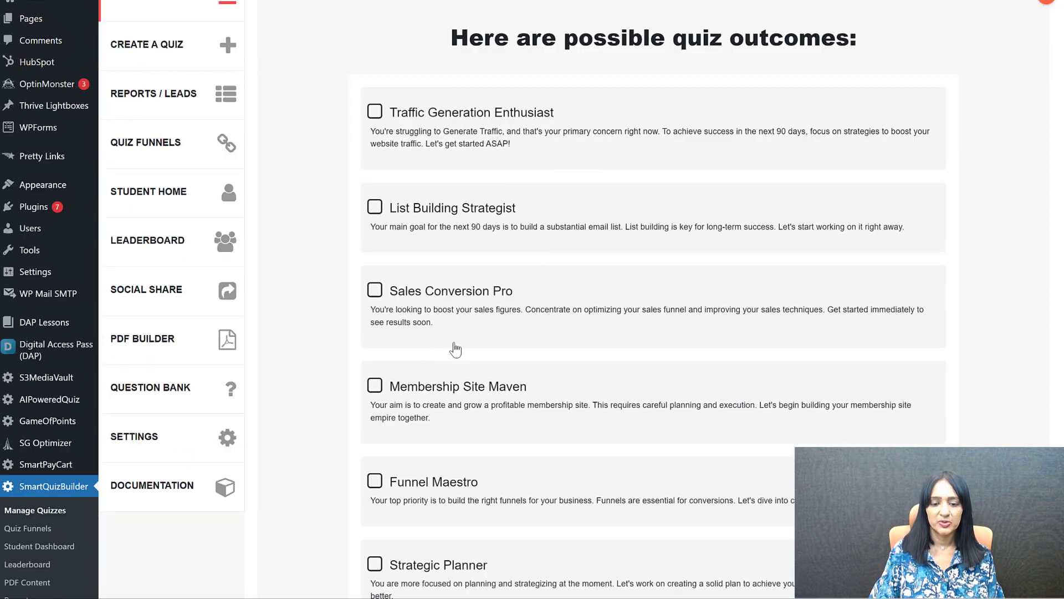
pyautogui.scroll(-1, 471, 395)
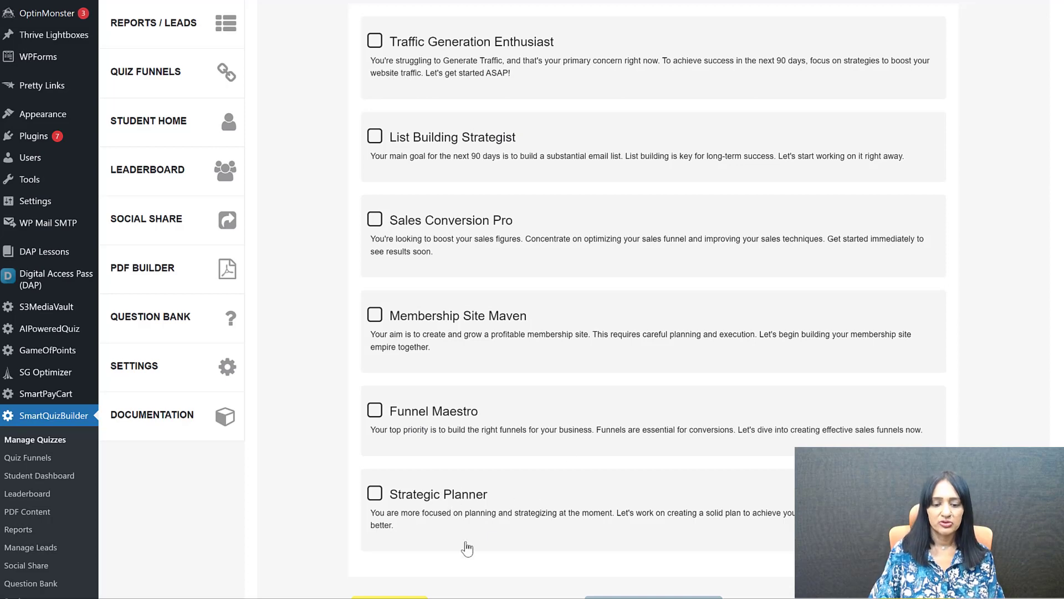
# - Select all six proposed outcomes, from Traffic Generation Enthusiast to Strategic Planner, and continue to the question settings
pyautogui.scroll(2, 504, 230)
pyautogui.click(488, 188)
pyautogui.click(499, 288)
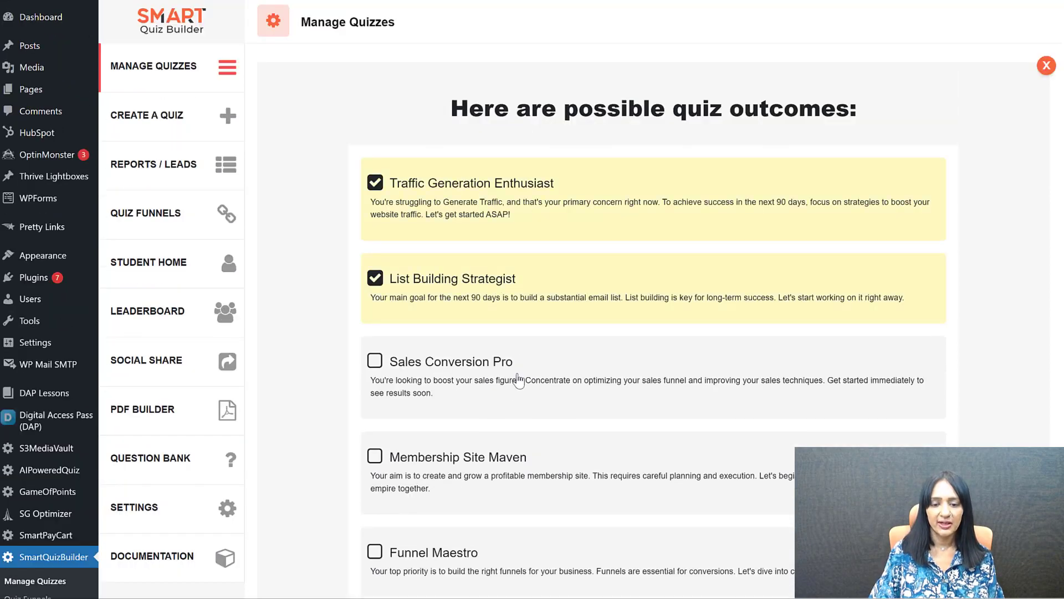
pyautogui.click(519, 379)
pyautogui.scroll(-1, 521, 432)
pyautogui.click(515, 436)
pyautogui.click(502, 499)
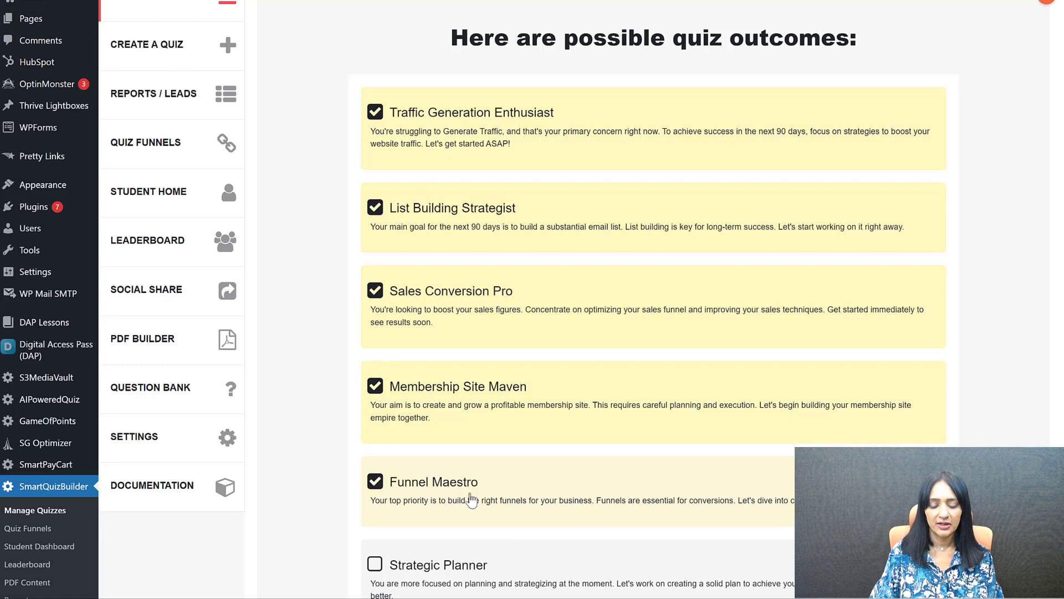
pyautogui.scroll(-1, 477, 499)
pyautogui.click(501, 513)
pyautogui.scroll(-2, 726, 507)
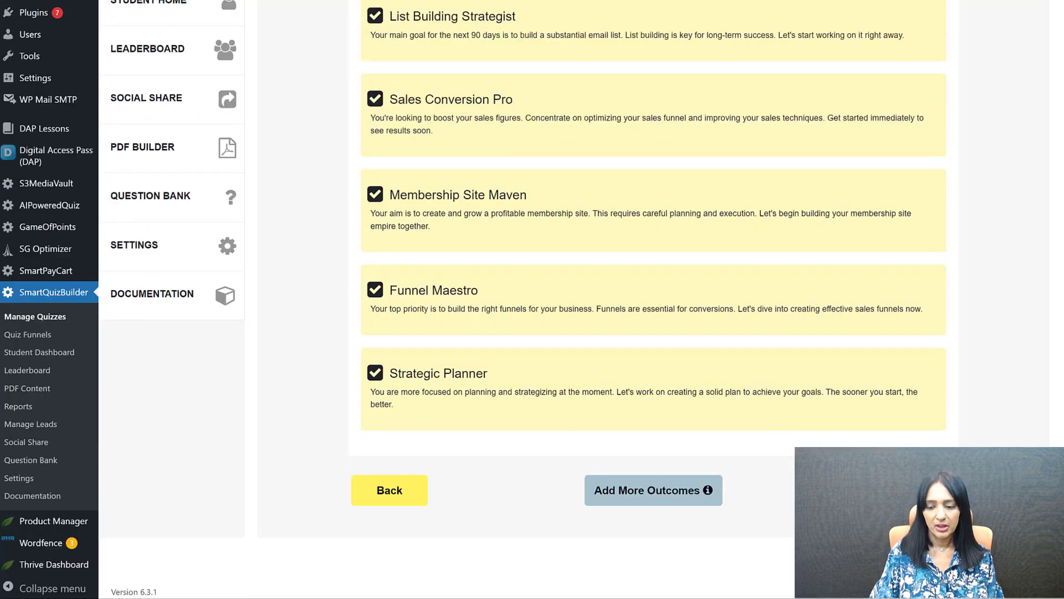
pyautogui.click(389, 491)
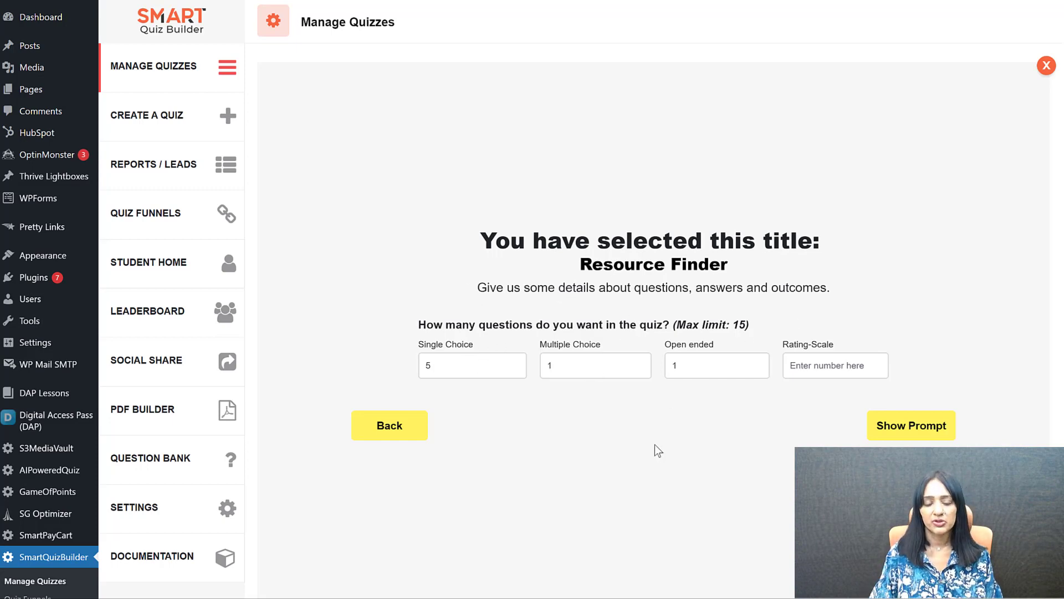
# - Set the quiz to 2 single choice and 0 multiple choice questions, check the source prompt, and generate the question prompt
pyautogui.click(422, 360)
pyautogui.write('2')
pyautogui.press('Tab')
pyautogui.write('0')
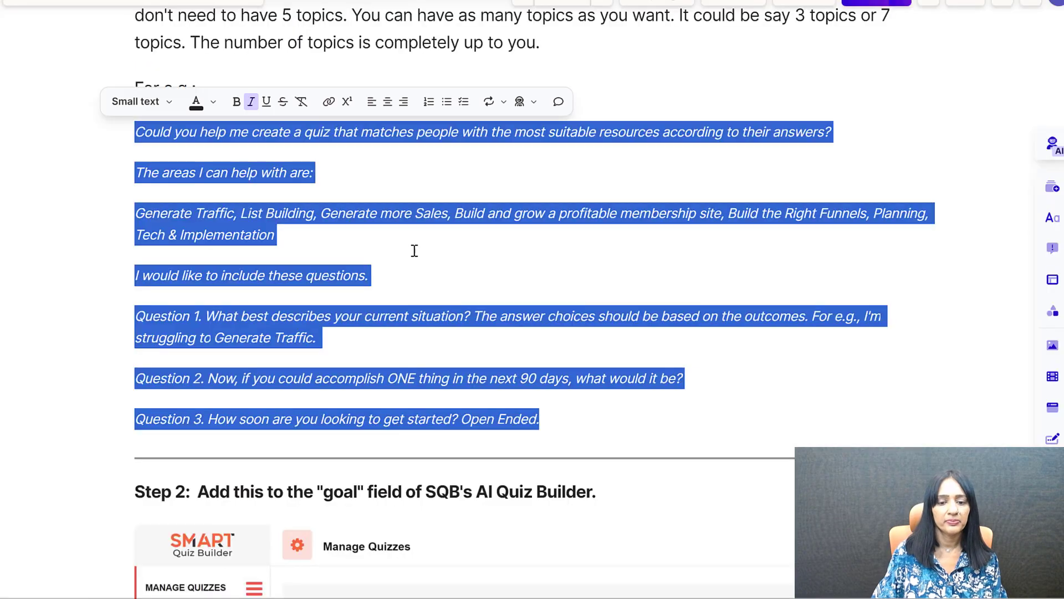
pyautogui.scroll(6, 414, 250)
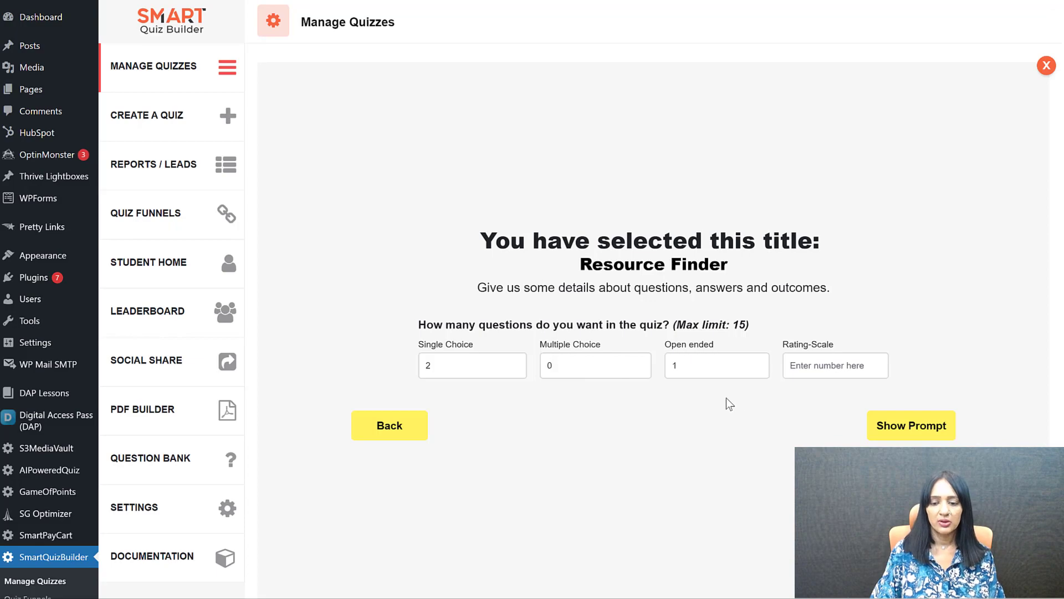
pyautogui.click(912, 425)
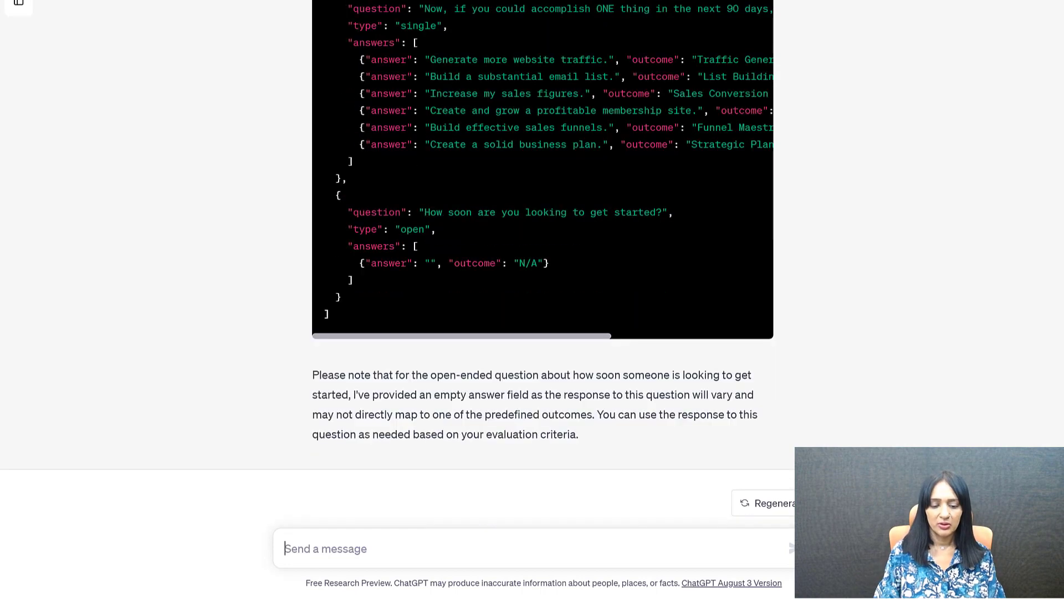
# - Copy the JSON questions and answers from ChatGPT's reply, paste them as the question response and proceed to question selection
pyautogui.scroll(3, 542, 266)
pyautogui.scroll(5, 800, 387)
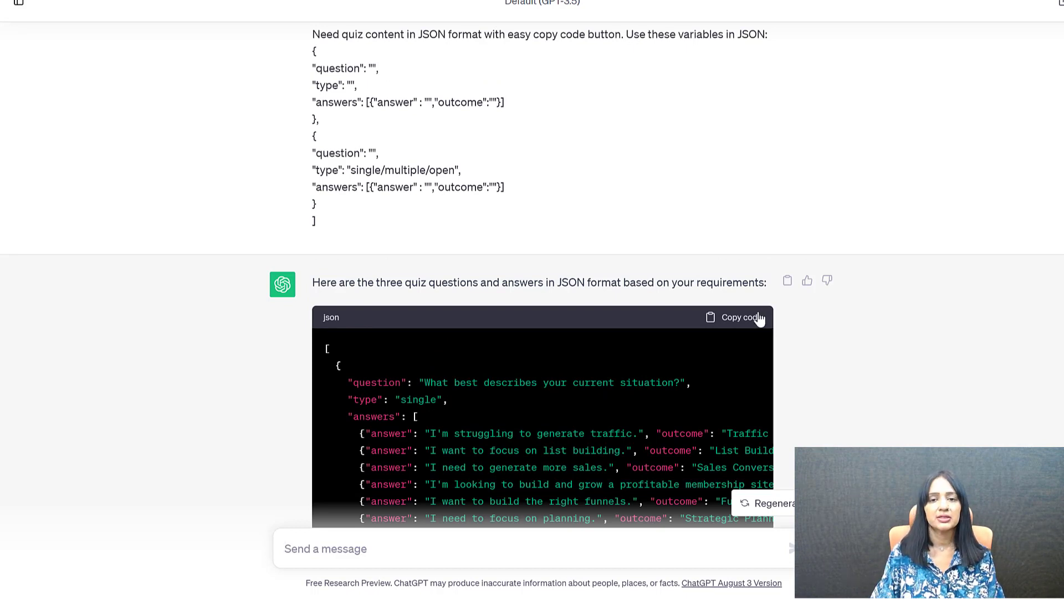
pyautogui.click(737, 317)
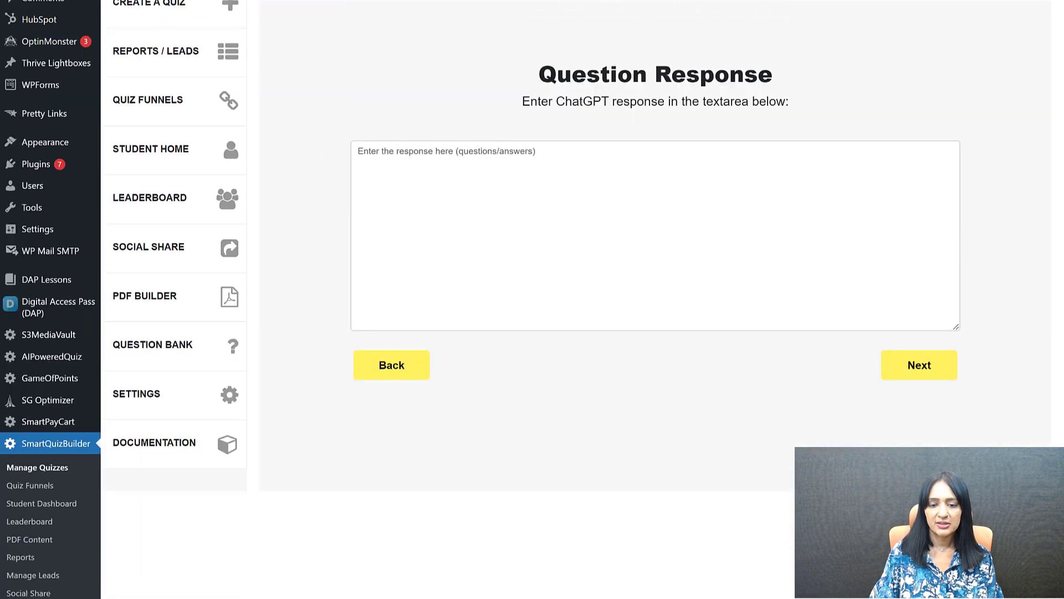
pyautogui.scroll(2, 637, 347)
pyautogui.click(606, 321)
pyautogui.hotkey('ctrl', 'v')
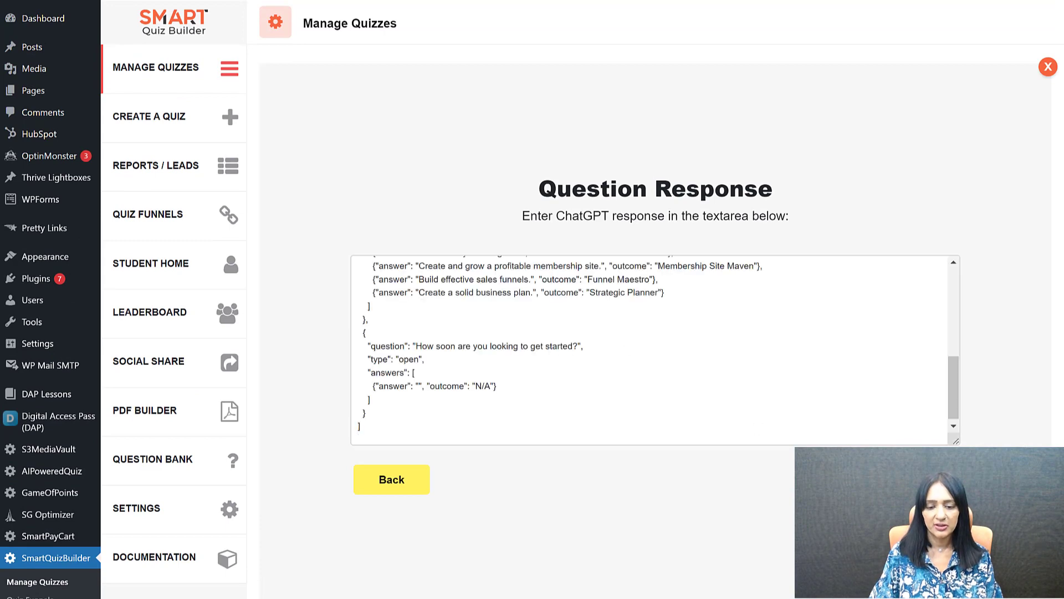
pyautogui.click(919, 479)
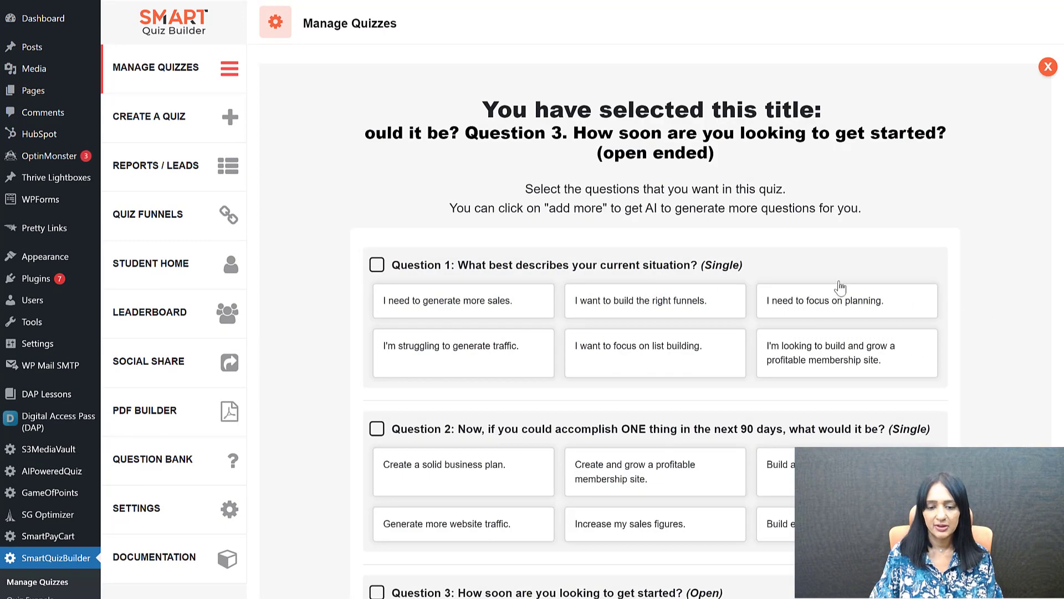
# - Select all three generated questions for the quiz, including the open-ended one about getting started, and continue
pyautogui.click(377, 265)
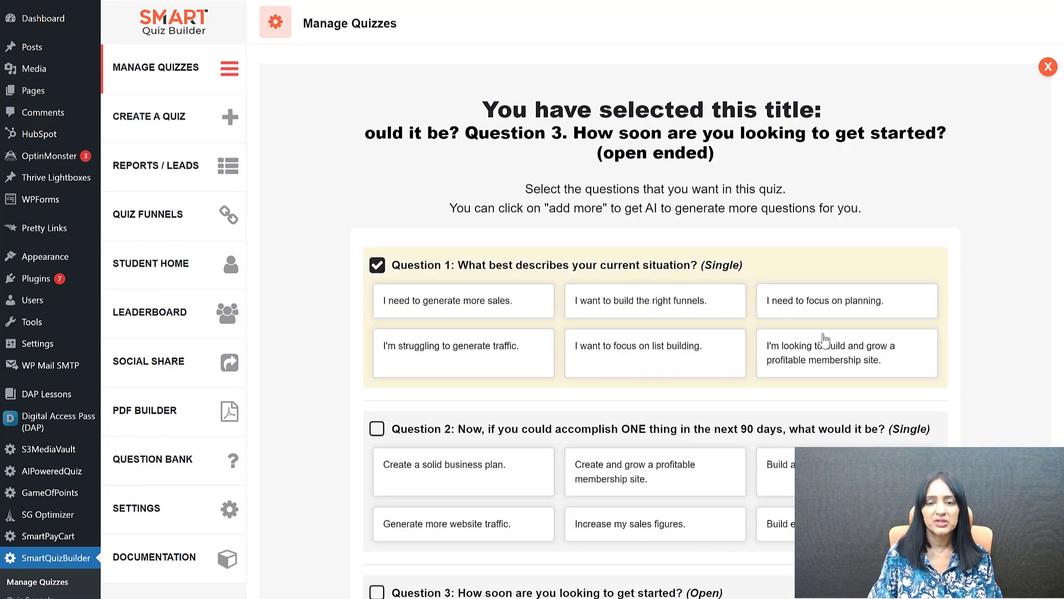
pyautogui.scroll(-2, 377, 265)
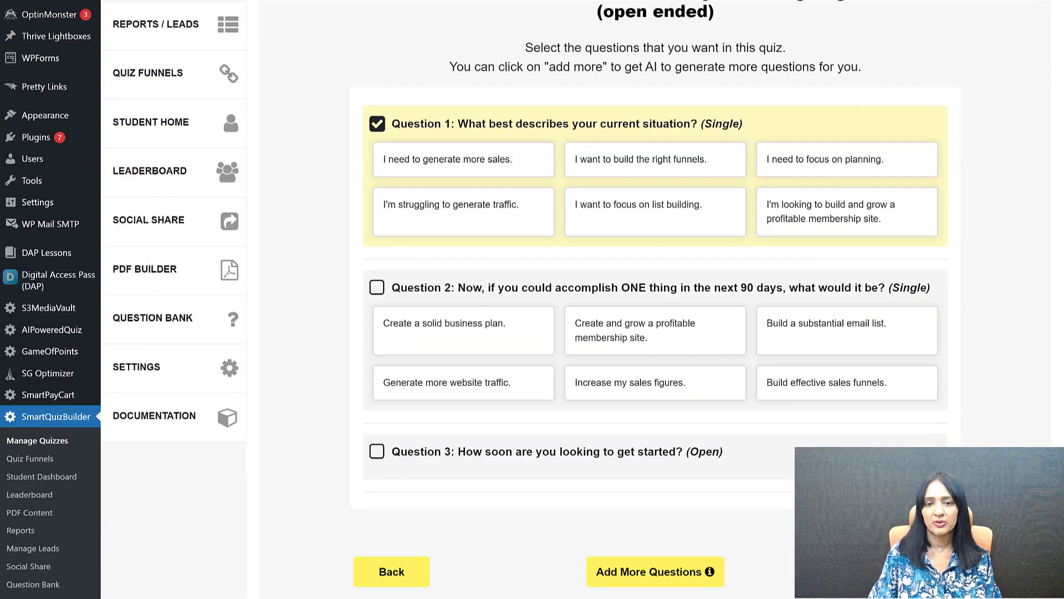
pyautogui.click(639, 384)
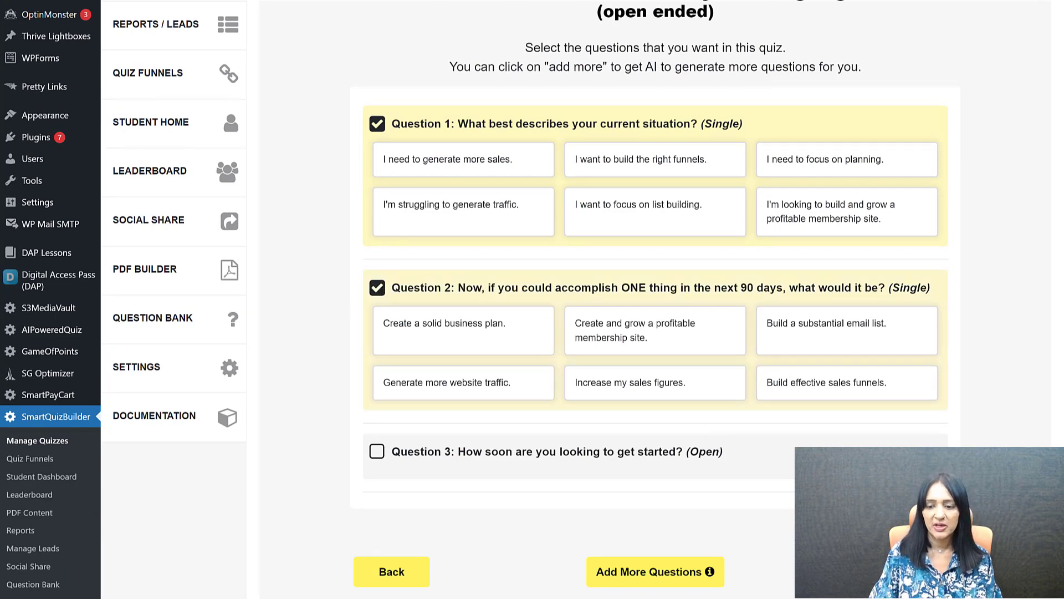
pyautogui.click(539, 466)
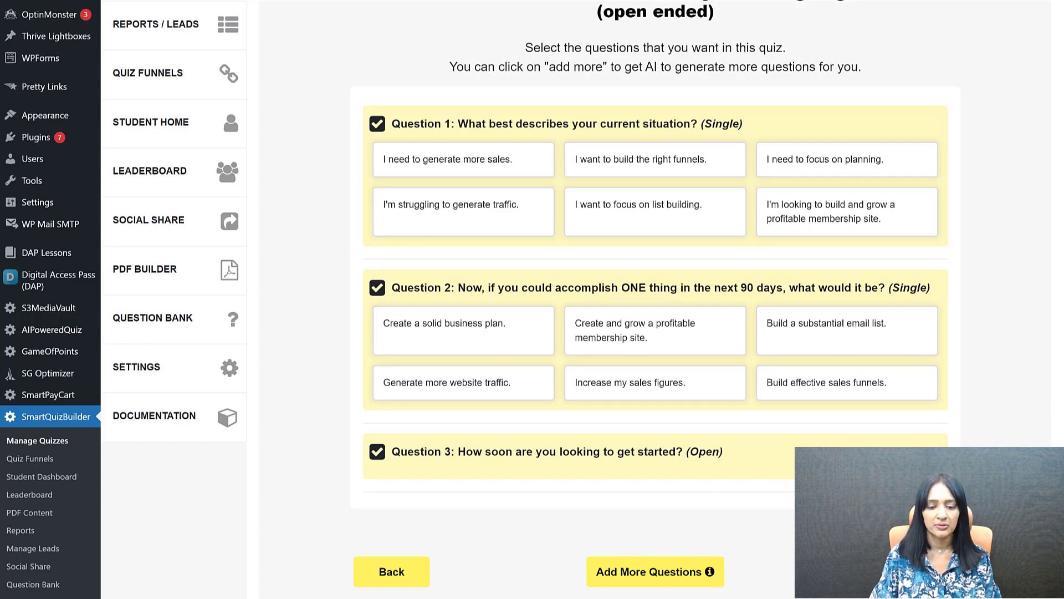
pyautogui.click(920, 571)
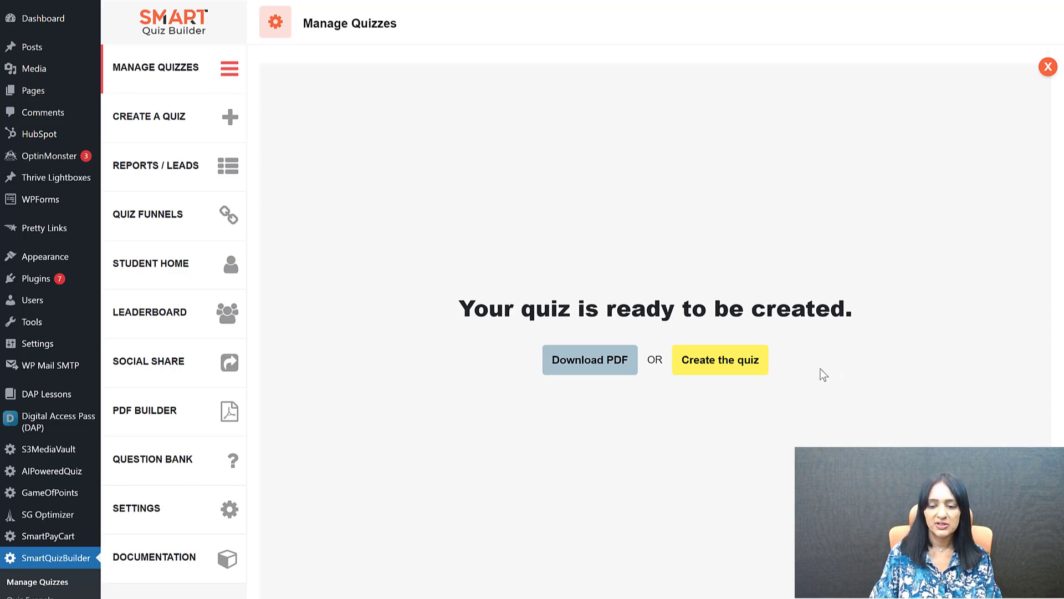
# - Create the quiz using Template 7
pyautogui.click(704, 366)
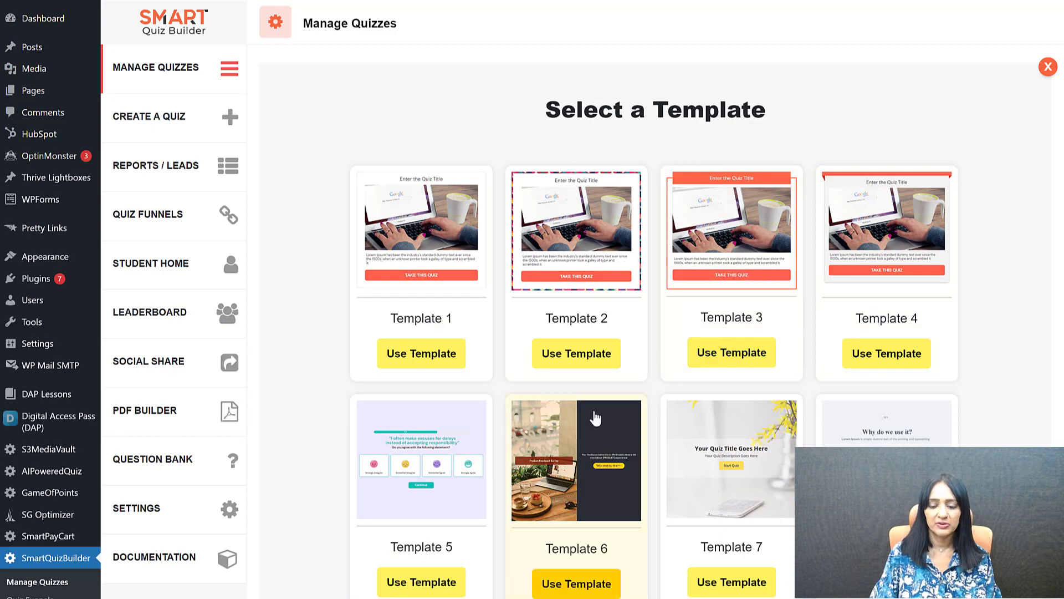
pyautogui.scroll(-1, 720, 465)
pyautogui.click(754, 522)
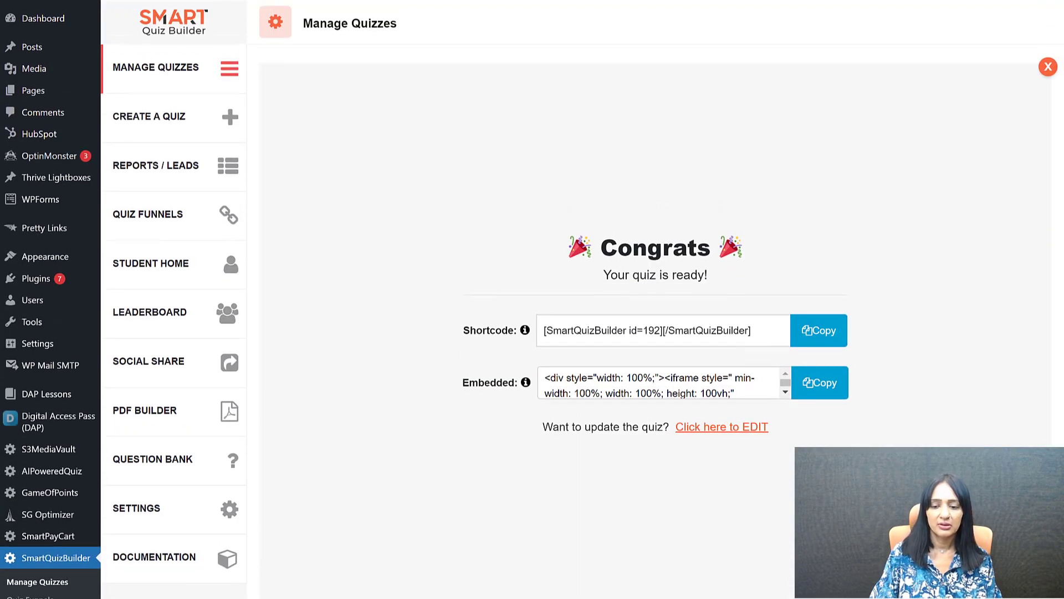
# - Open the newly created quiz for editing
pyautogui.rightClick(752, 427)
pyautogui.click(819, 437)
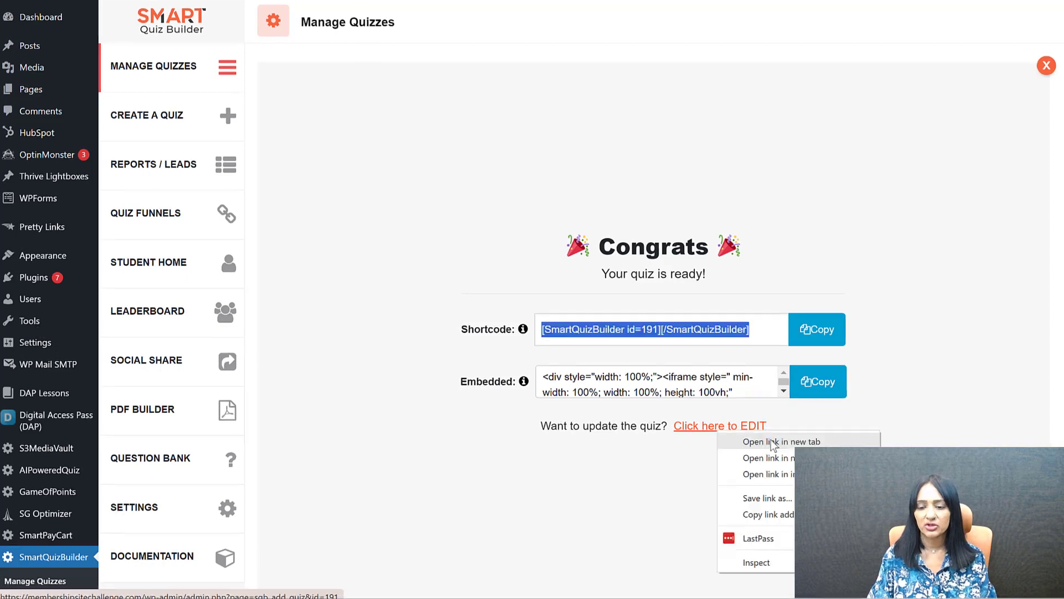
pyautogui.click(779, 443)
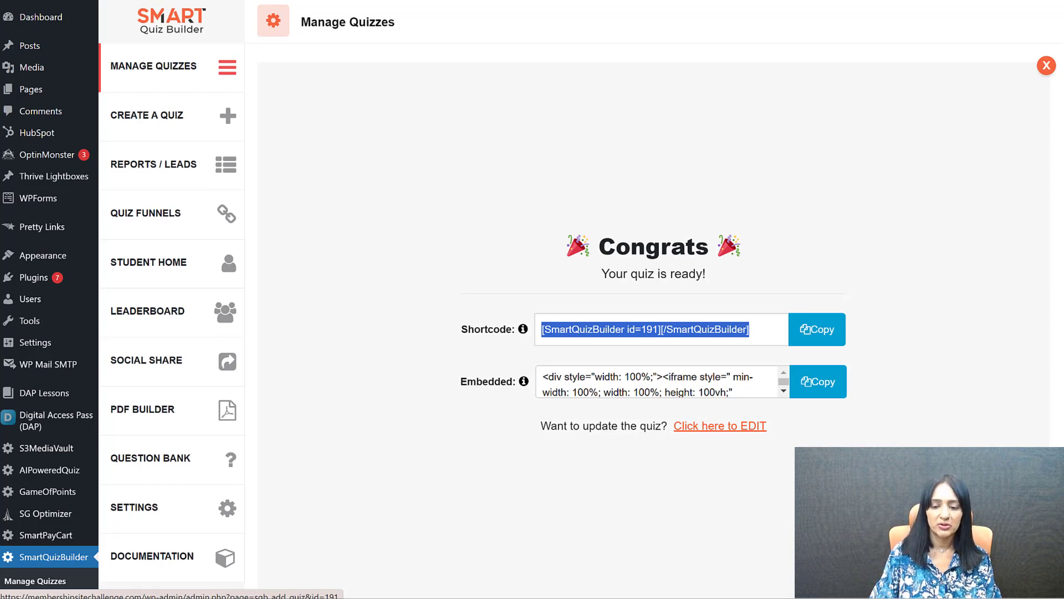
pyautogui.click(720, 426)
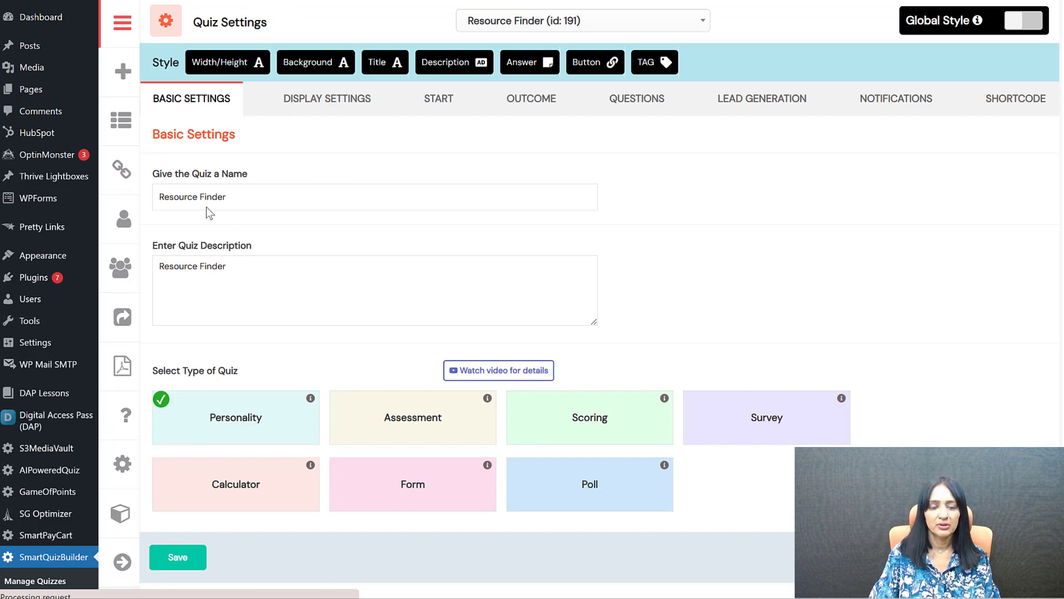
# - Turn off the start screen in the quiz's display settings and check the opt-in form and platform options
pyautogui.click(309, 109)
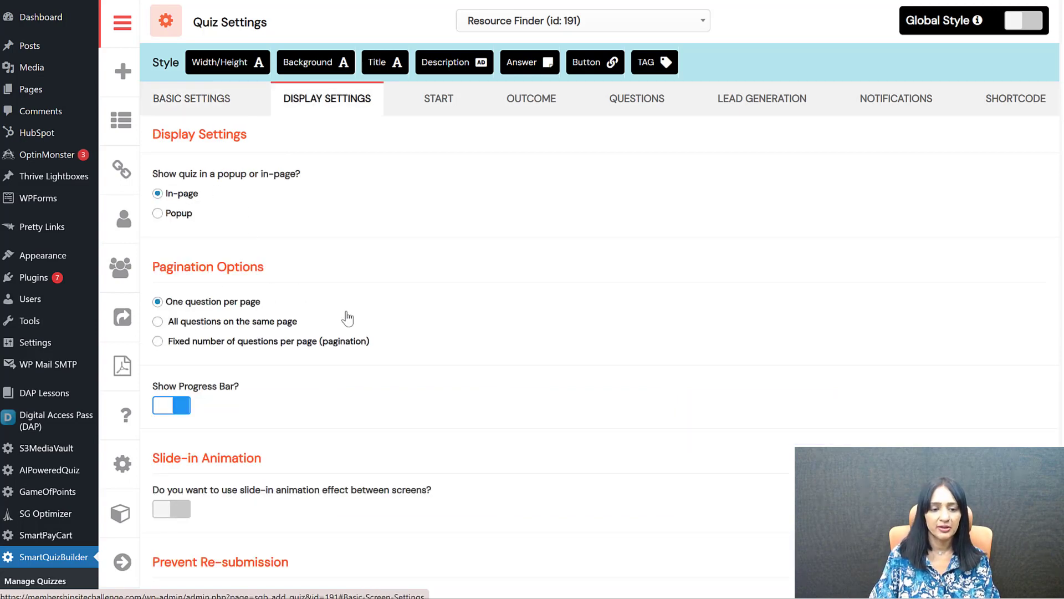
pyautogui.scroll(-6, 403, 328)
pyautogui.scroll(-2, 360, 328)
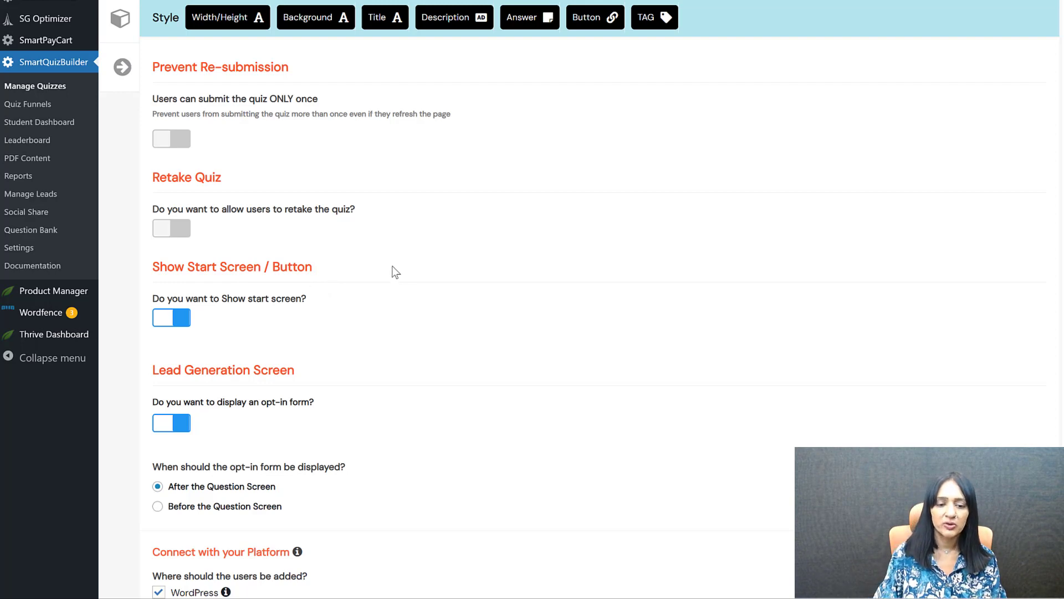
pyautogui.click(175, 325)
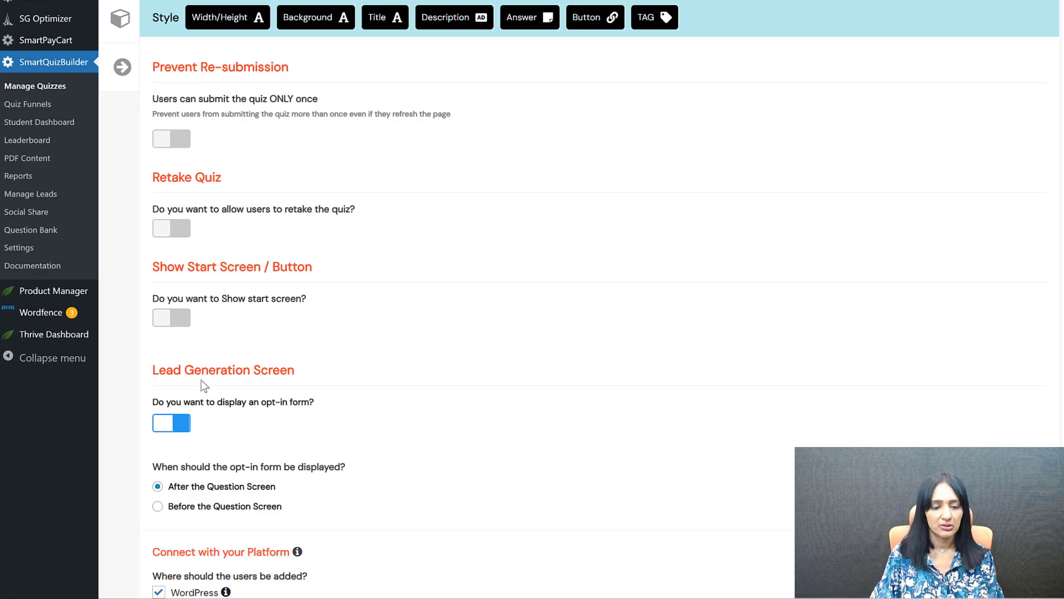
pyautogui.scroll(-1, 424, 447)
pyautogui.scroll(-1, 424, 447)
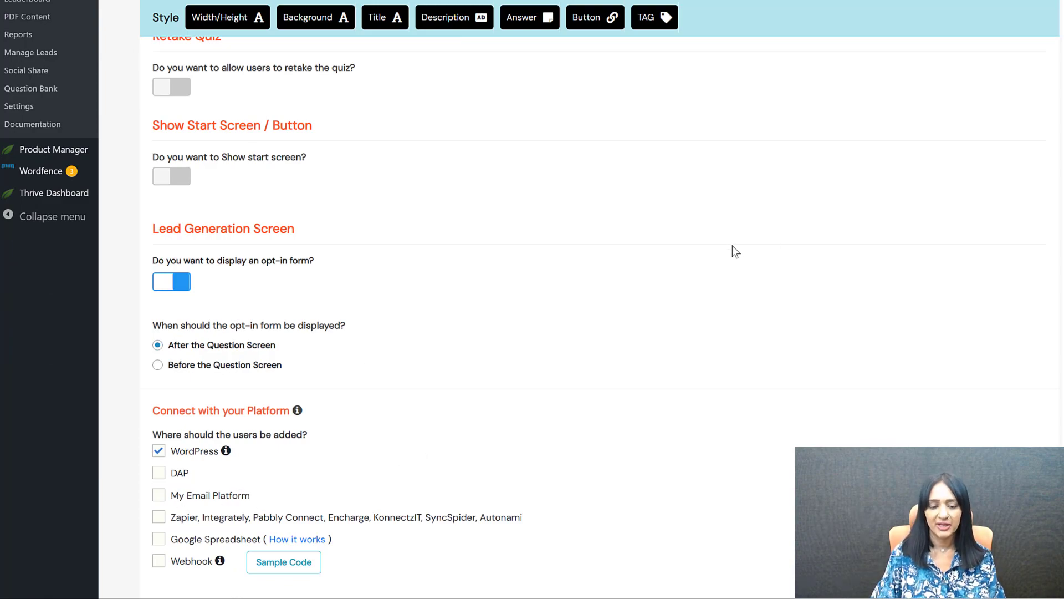
# - Review the titles and descriptions of the first two outcomes, Traffic Generation Enthusiast and List Building Strategist
pyautogui.scroll(9, 730, 242)
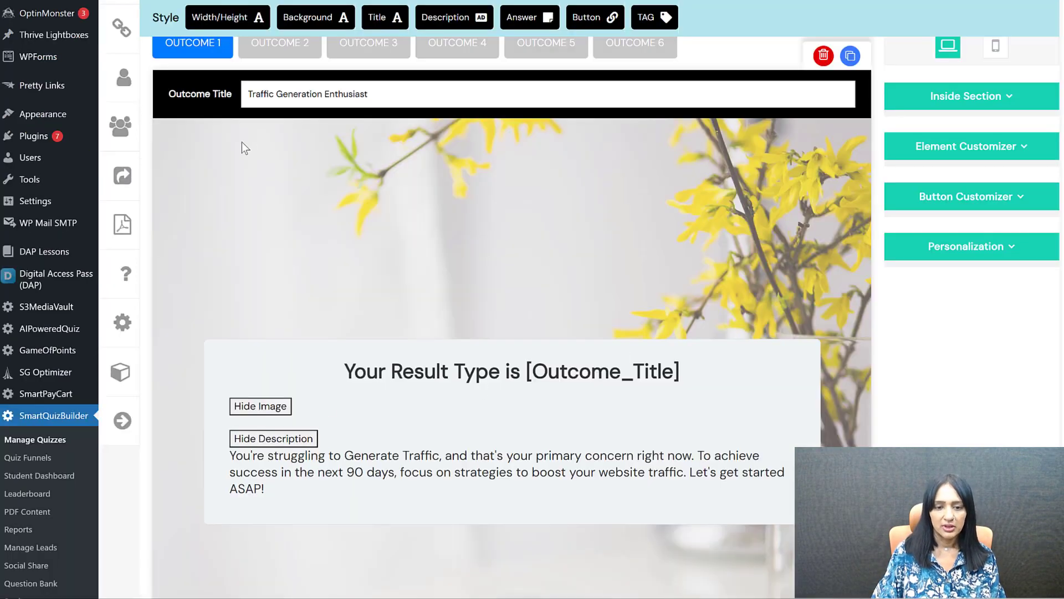
pyautogui.scroll(3, 241, 142)
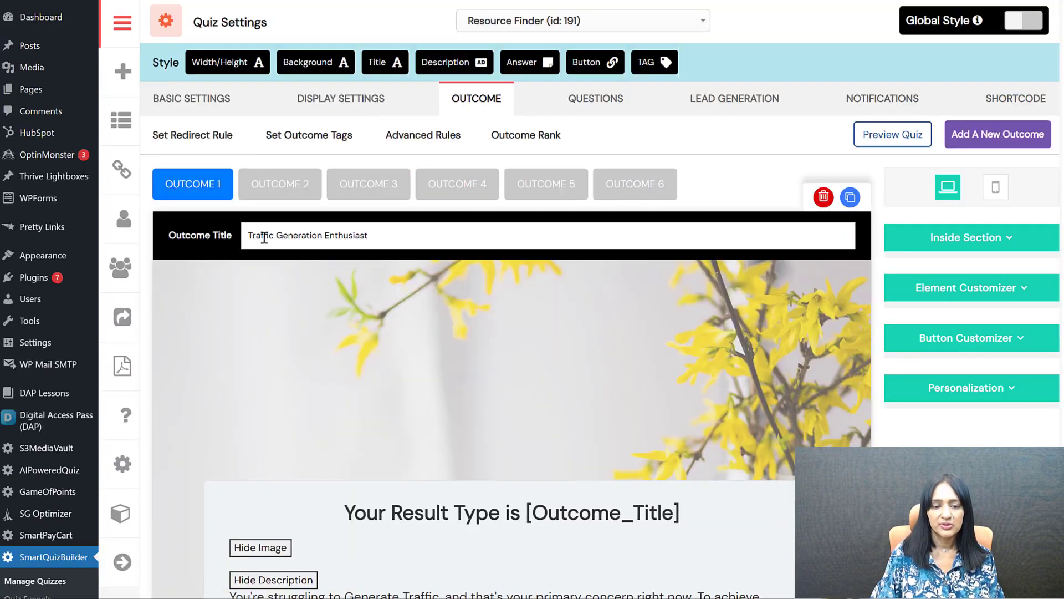
pyautogui.click(275, 189)
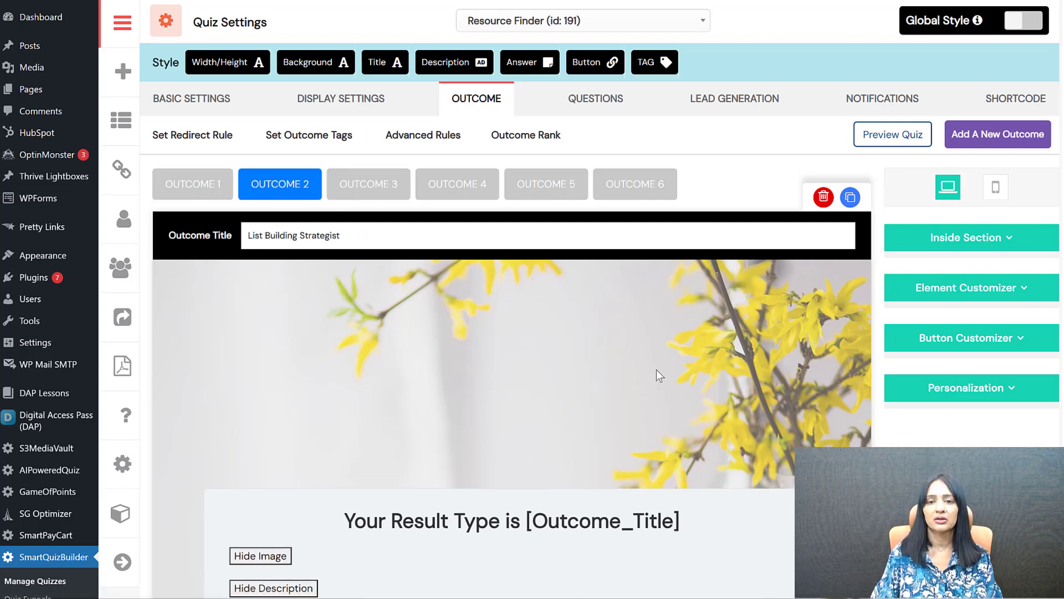
pyautogui.scroll(-3, 434, 327)
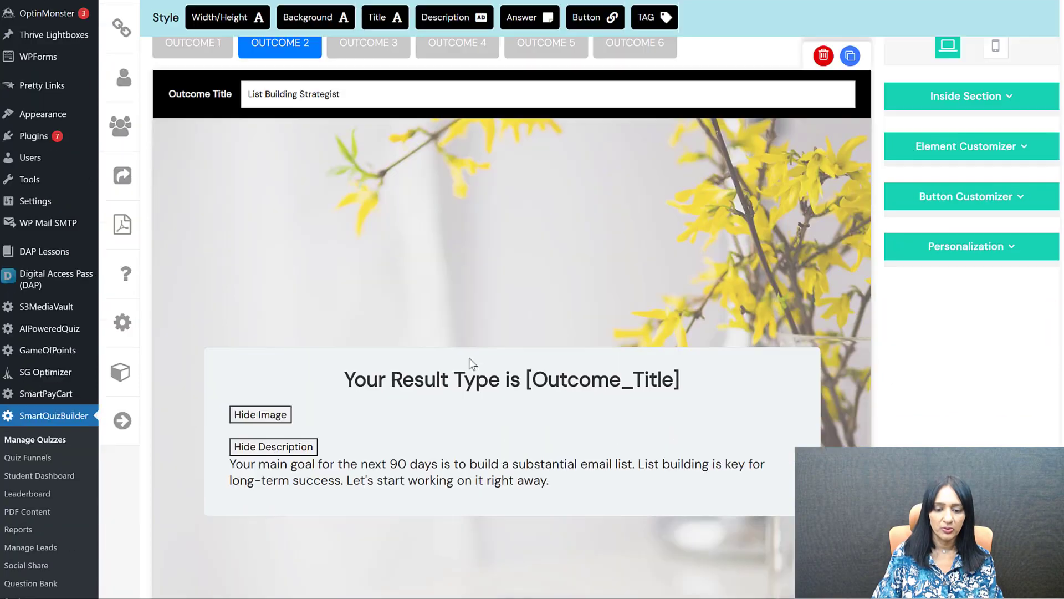
pyautogui.scroll(3, 561, 288)
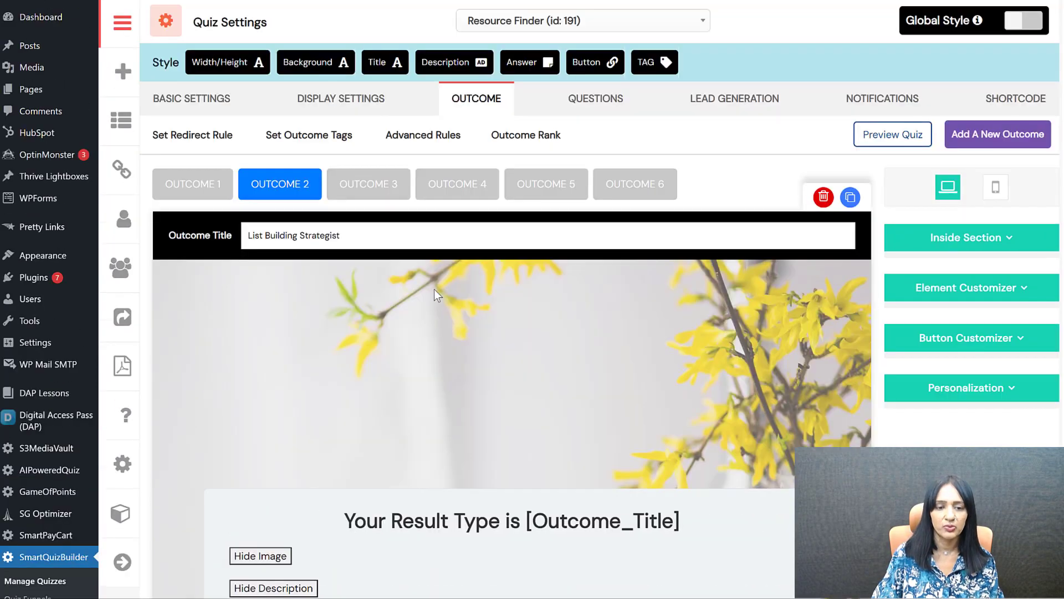
# - Examine the first question's answers and which outcome each one is mapped to
pyautogui.click(608, 103)
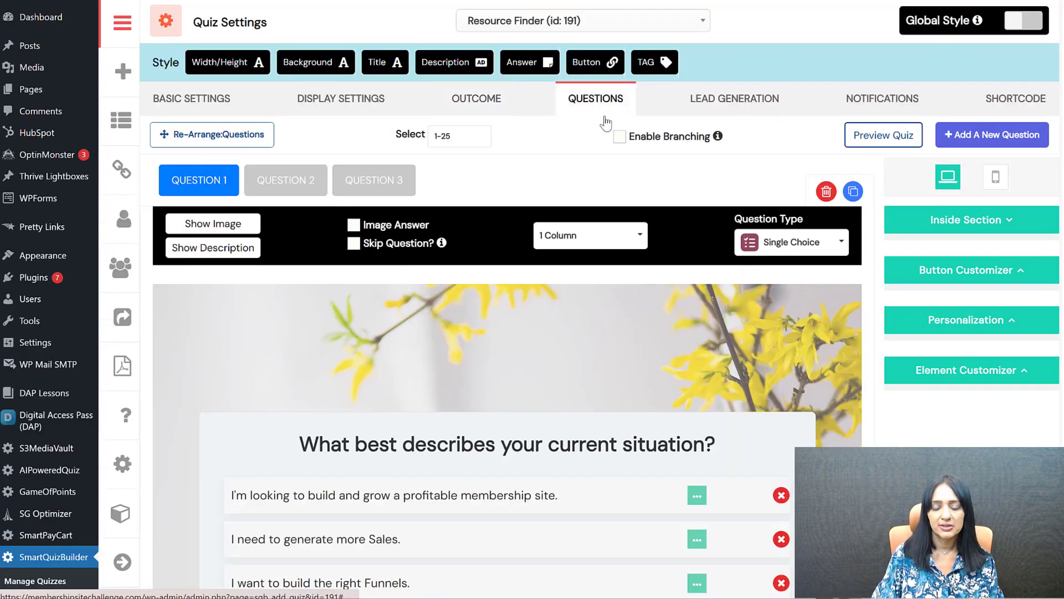
pyautogui.scroll(-3, 736, 348)
pyautogui.scroll(-3, 736, 353)
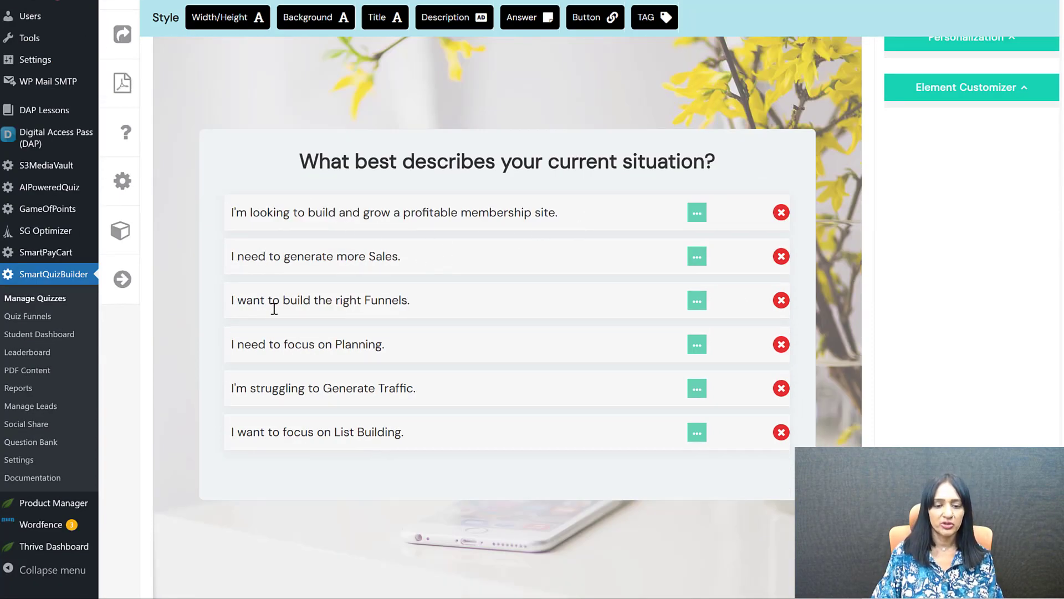
pyautogui.scroll(-5, 289, 472)
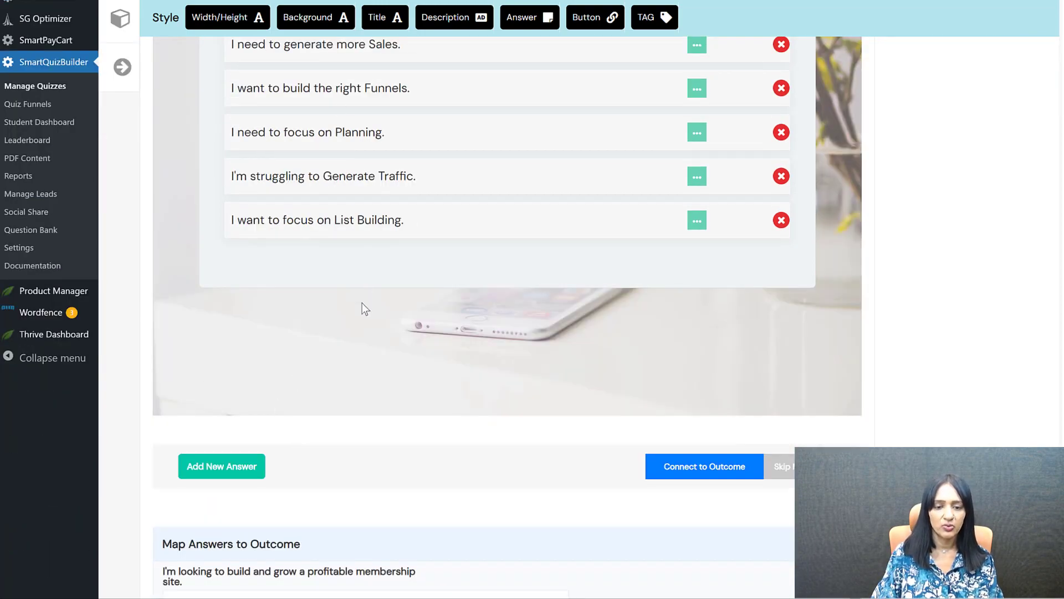
pyautogui.scroll(-6, 362, 302)
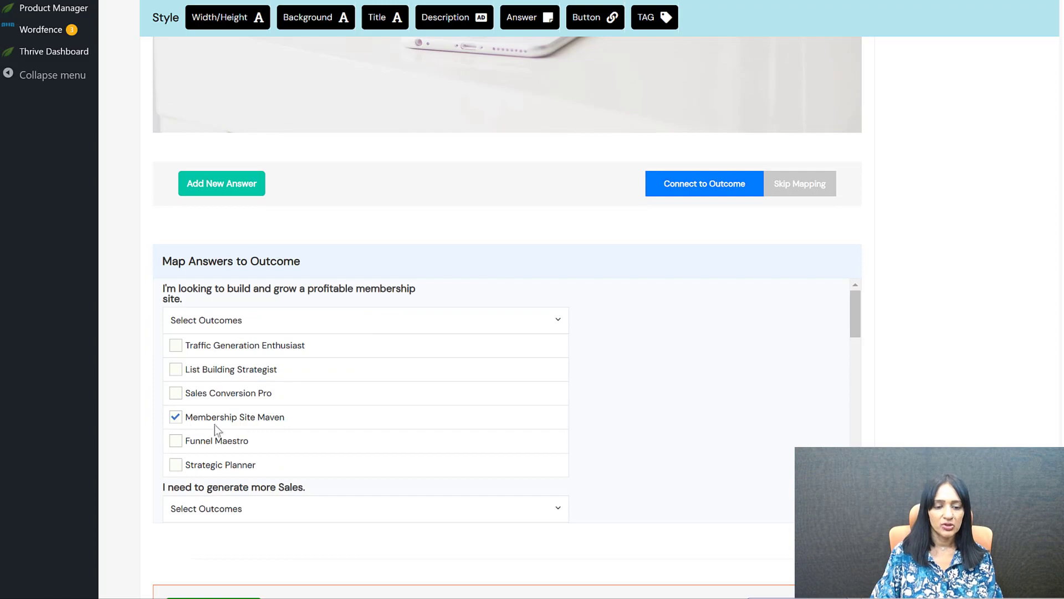
pyautogui.scroll(-2, 231, 402)
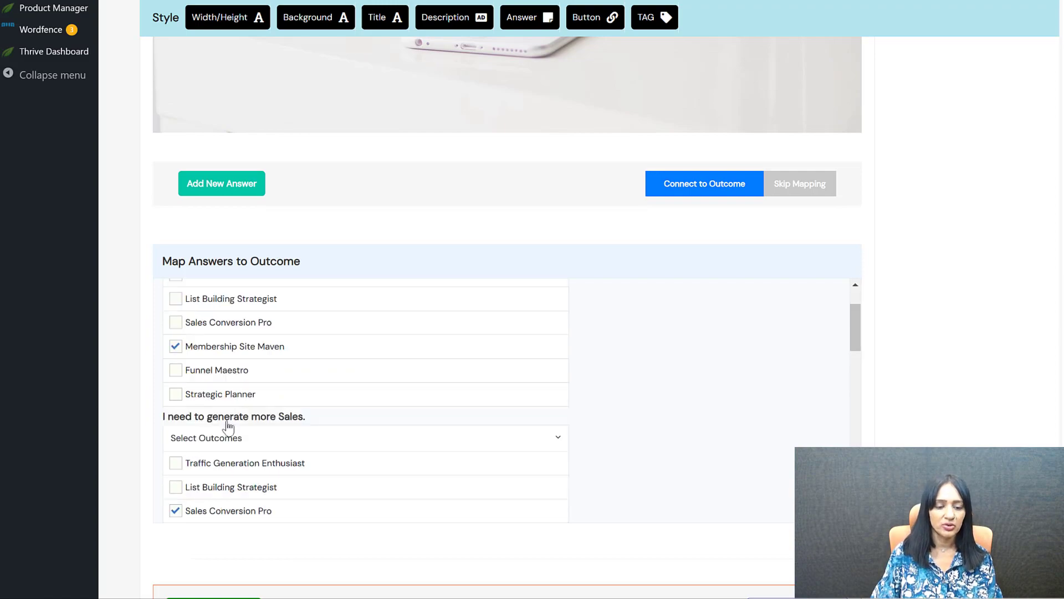
pyautogui.scroll(10, 914, 311)
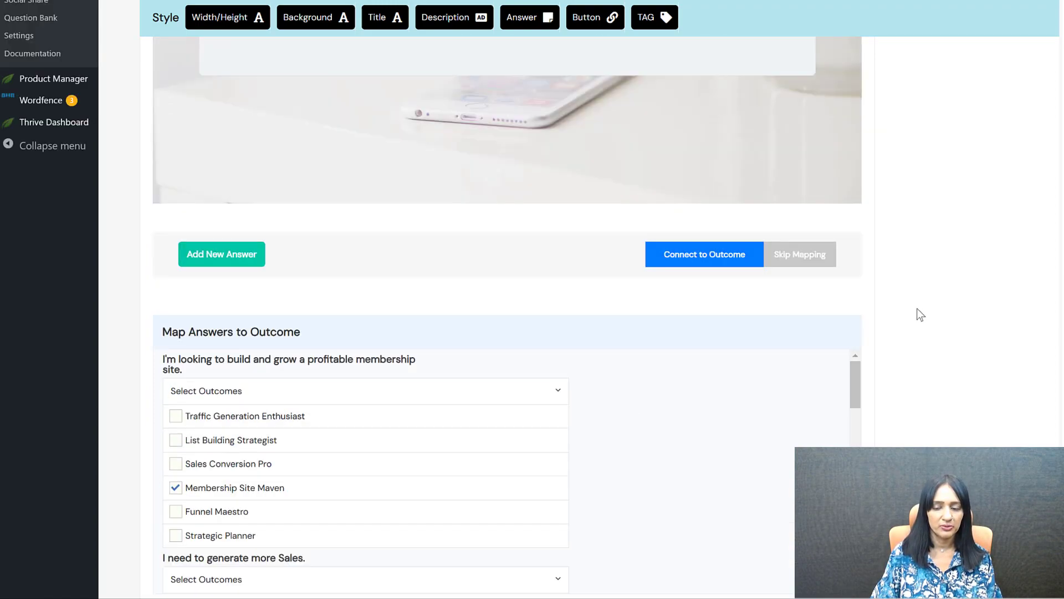
pyautogui.scroll(-10, 278, 408)
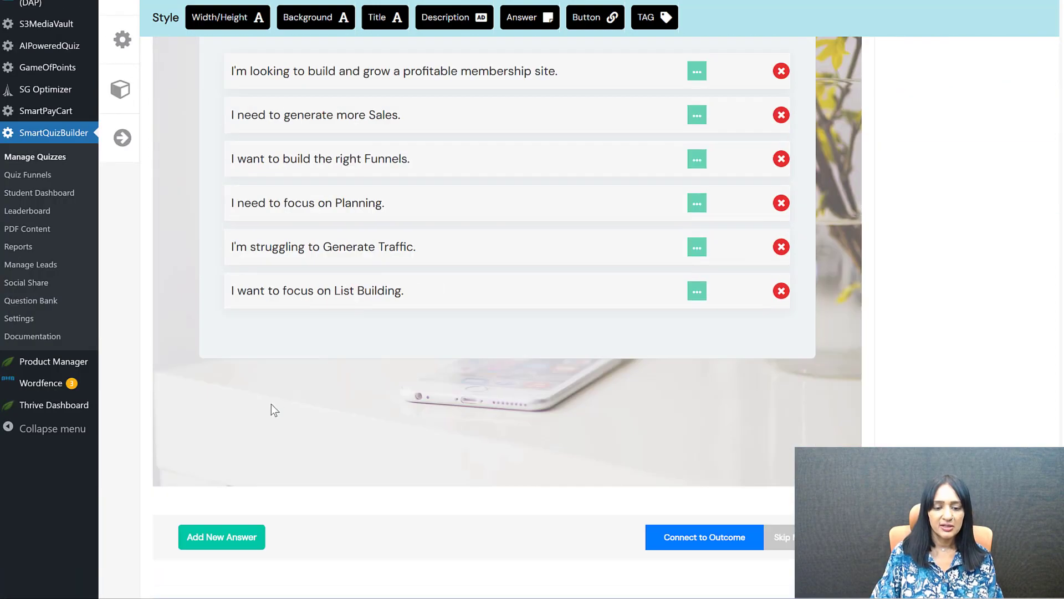
pyautogui.scroll(-3, 334, 364)
pyautogui.scroll(-2, 333, 366)
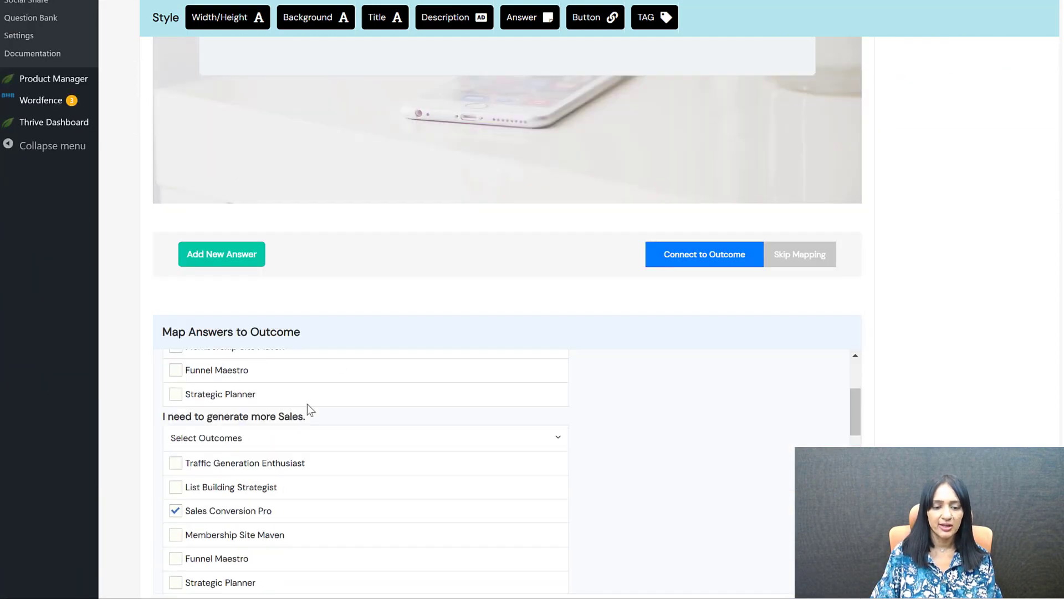
pyautogui.moveTo(853, 407); pyautogui.dragTo(851, 432)
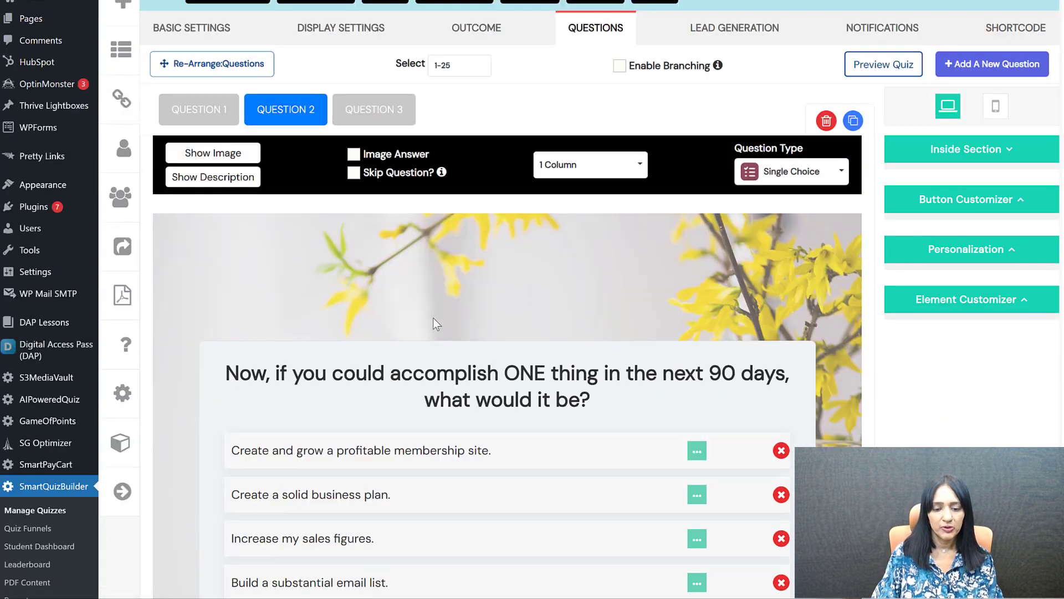
# - Examine the answers and outcome mapping of question 2 about the one thing to accomplish in 90 days
pyautogui.scroll(-4, 435, 315)
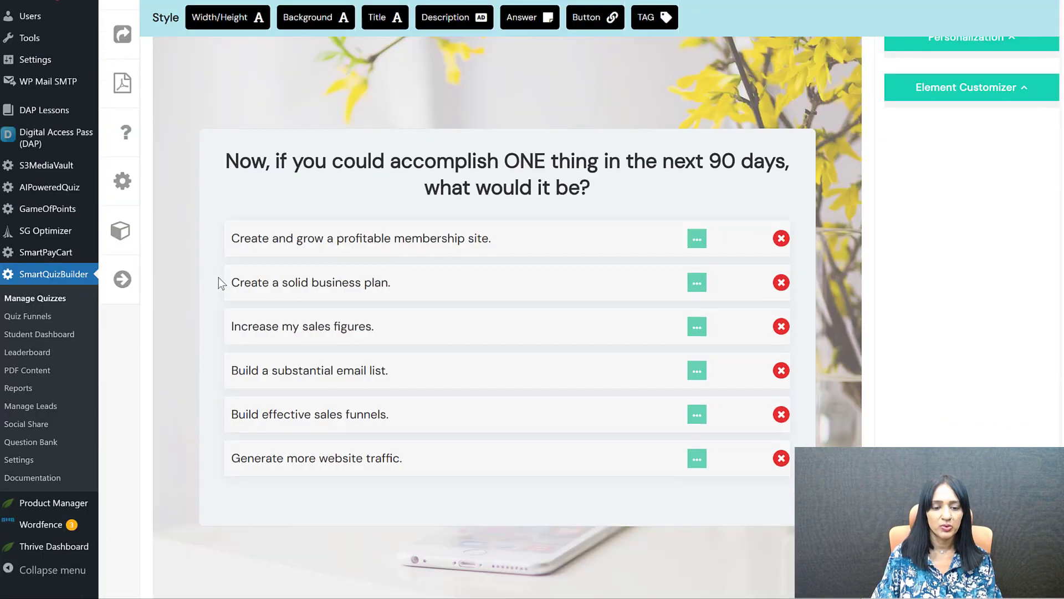
pyautogui.scroll(-8, 219, 277)
pyautogui.scroll(-4, 675, 411)
pyautogui.scroll(12, 912, 294)
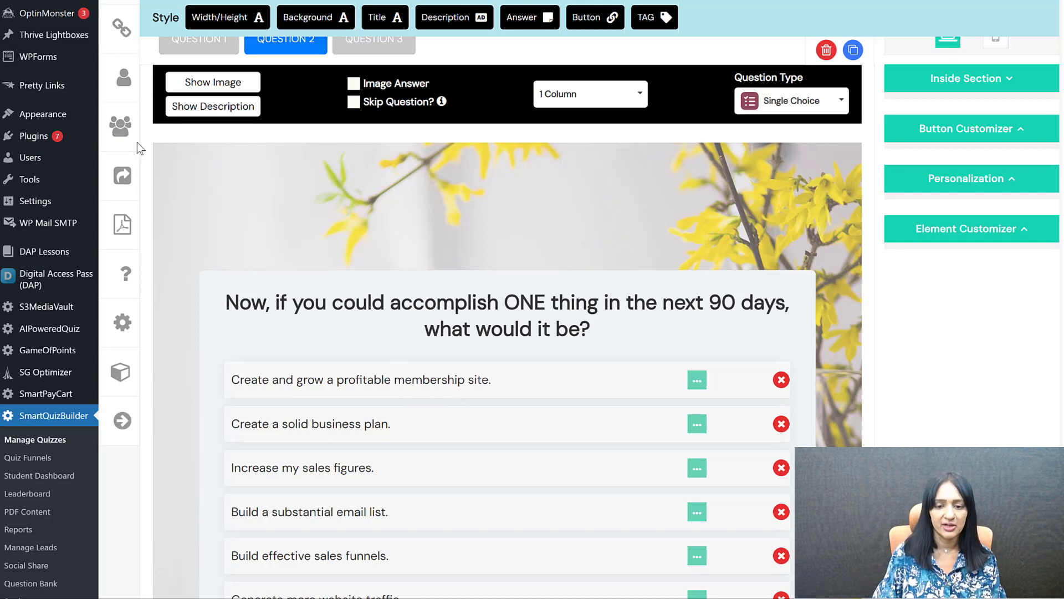
# - Switch question 1 to skip outcome mapping, and reconnect its answers to the outcomes
pyautogui.click(199, 43)
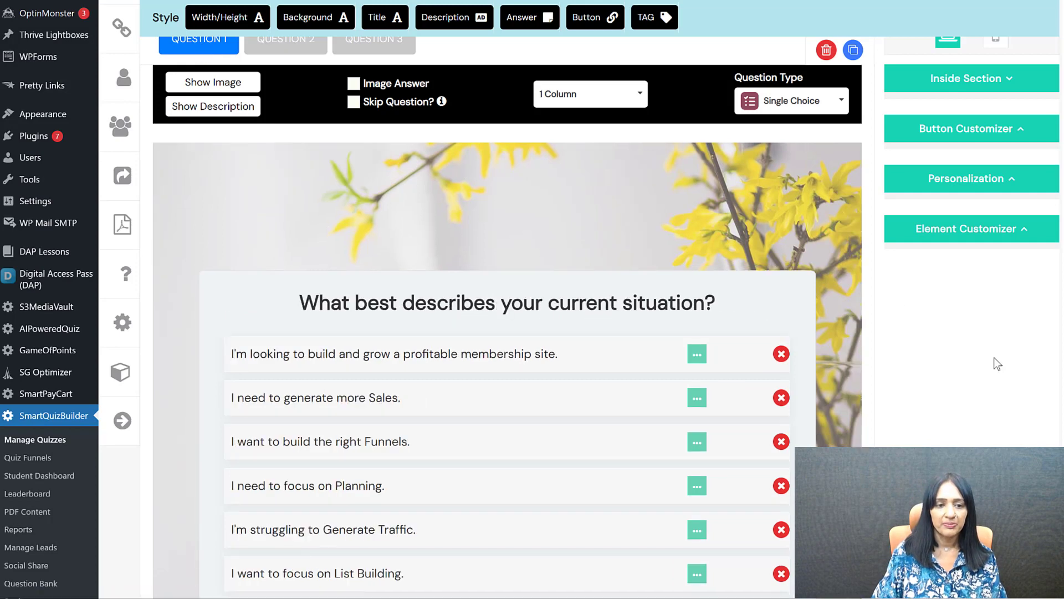
pyautogui.scroll(-6, 995, 353)
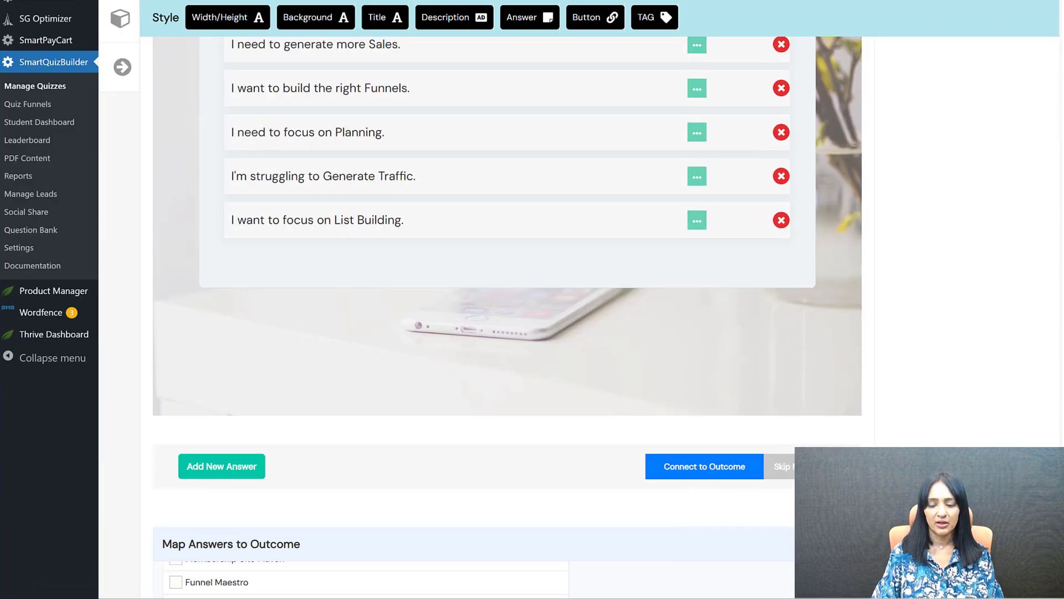
pyautogui.click(806, 466)
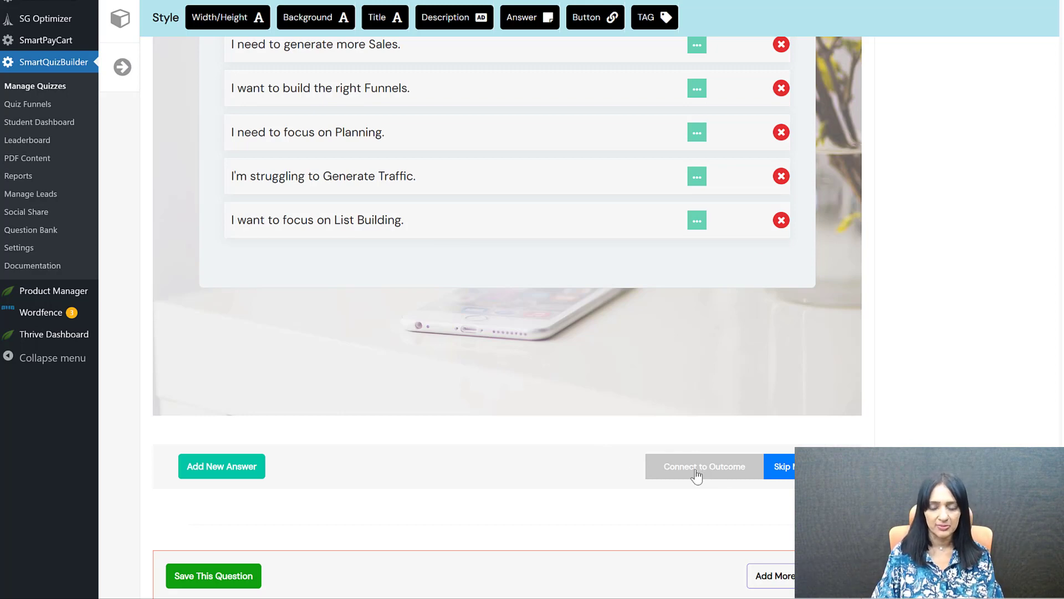
pyautogui.click(715, 472)
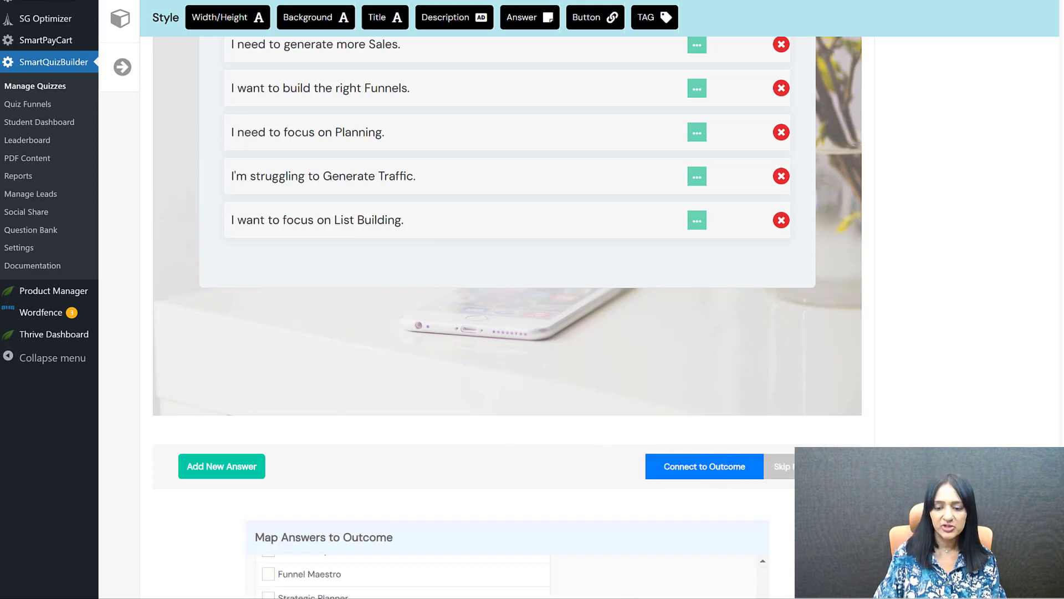
pyautogui.scroll(8, 451, 211)
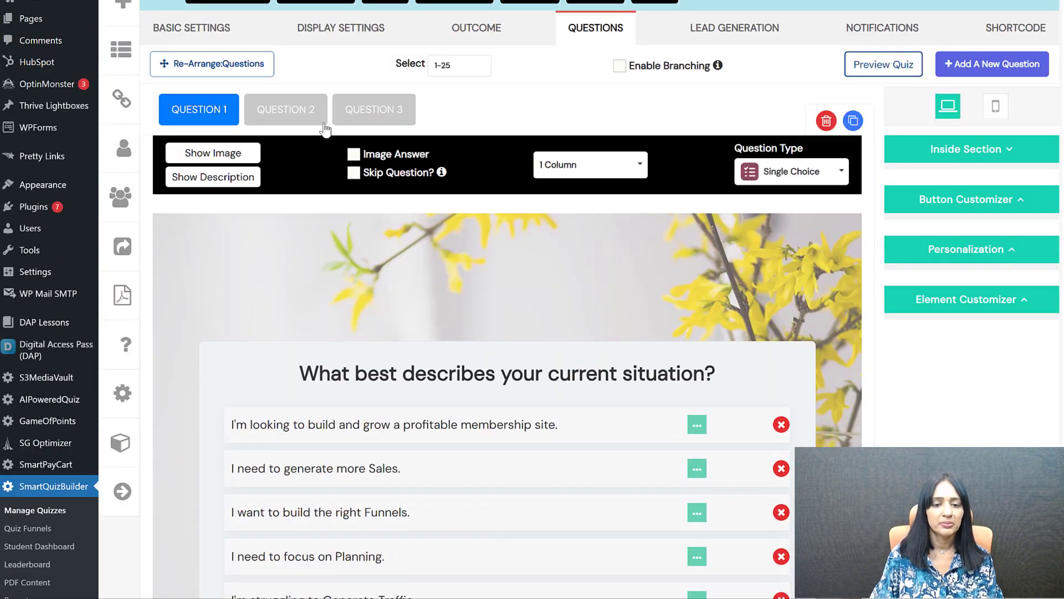
# - Review question 2's answers about the 90-day goal and the open-text question 3 about how soon to get started
pyautogui.click(317, 117)
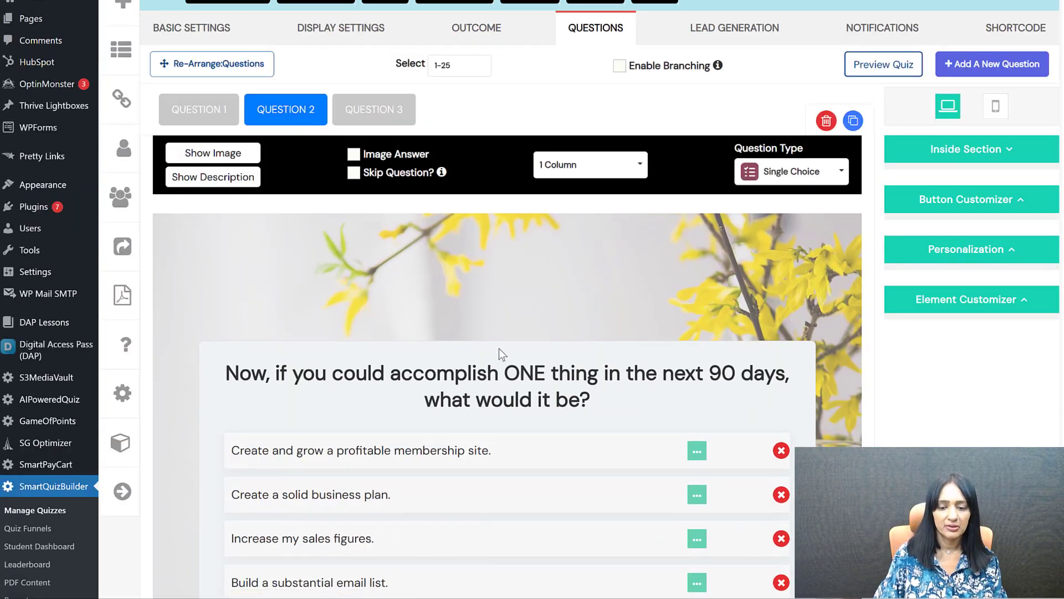
pyautogui.scroll(-8, 515, 321)
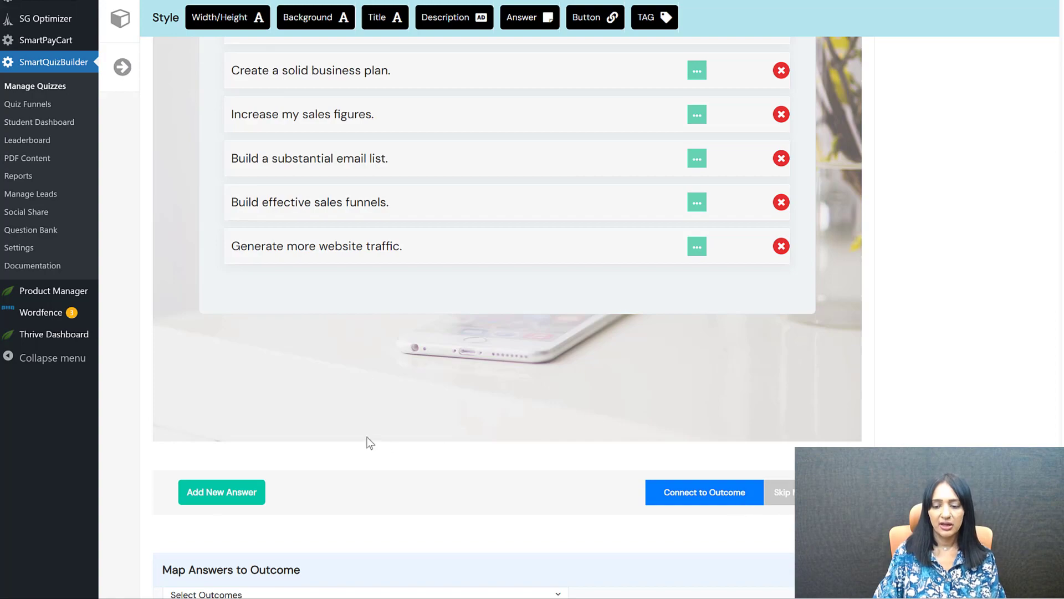
pyautogui.scroll(8, 388, 444)
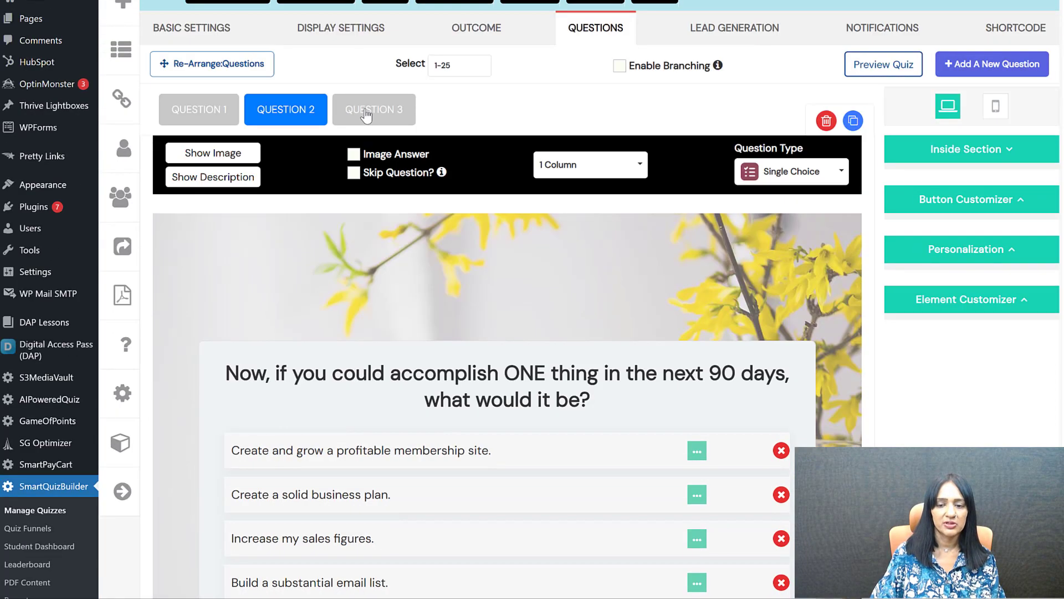
pyautogui.click(366, 114)
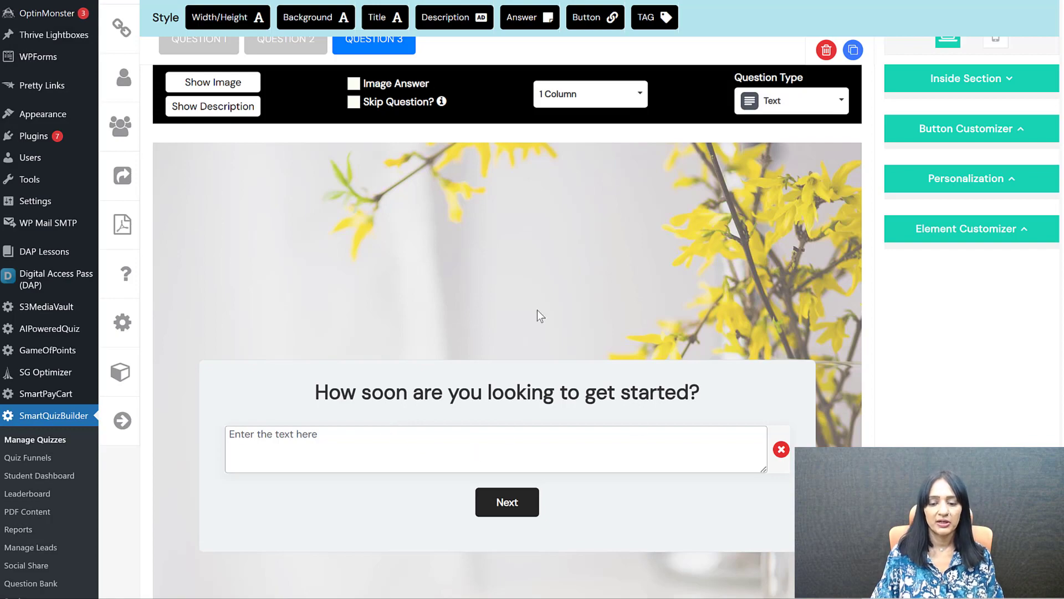
pyautogui.scroll(3, 796, 348)
pyautogui.scroll(-12, 796, 349)
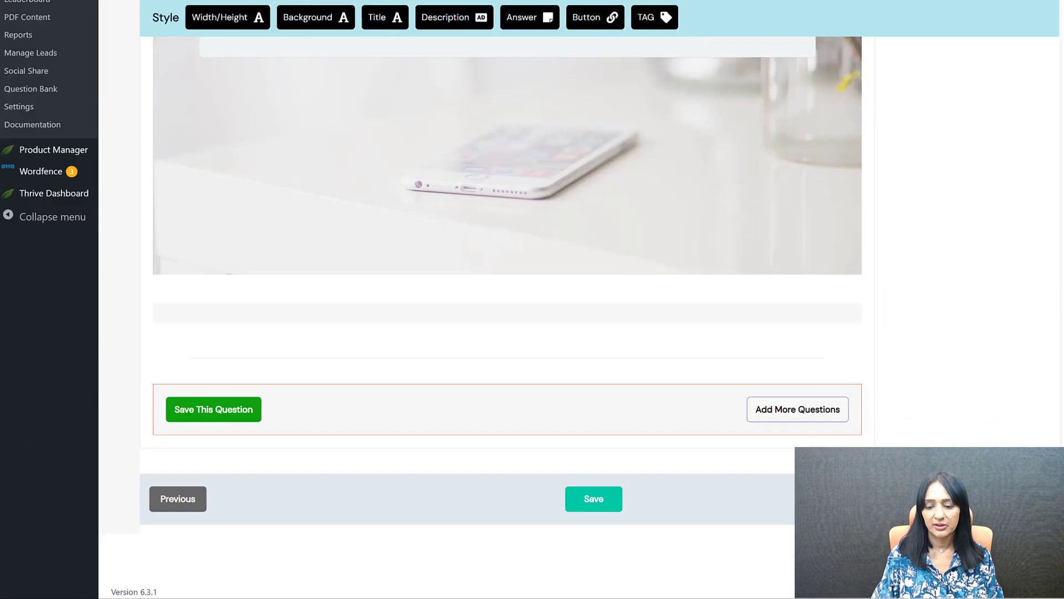
pyautogui.scroll(8, 331, 262)
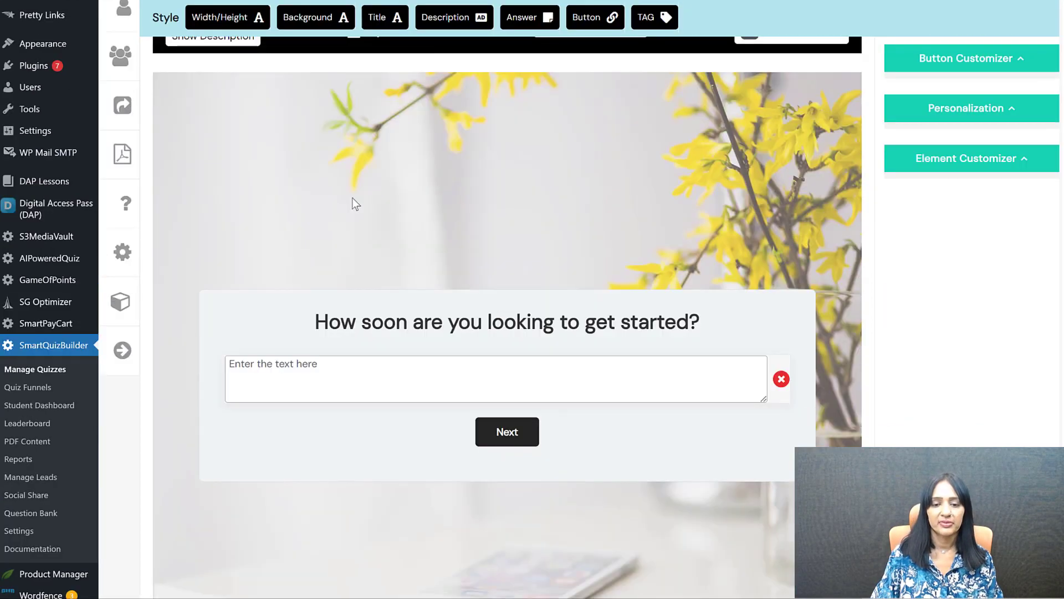
pyautogui.scroll(3, 577, 247)
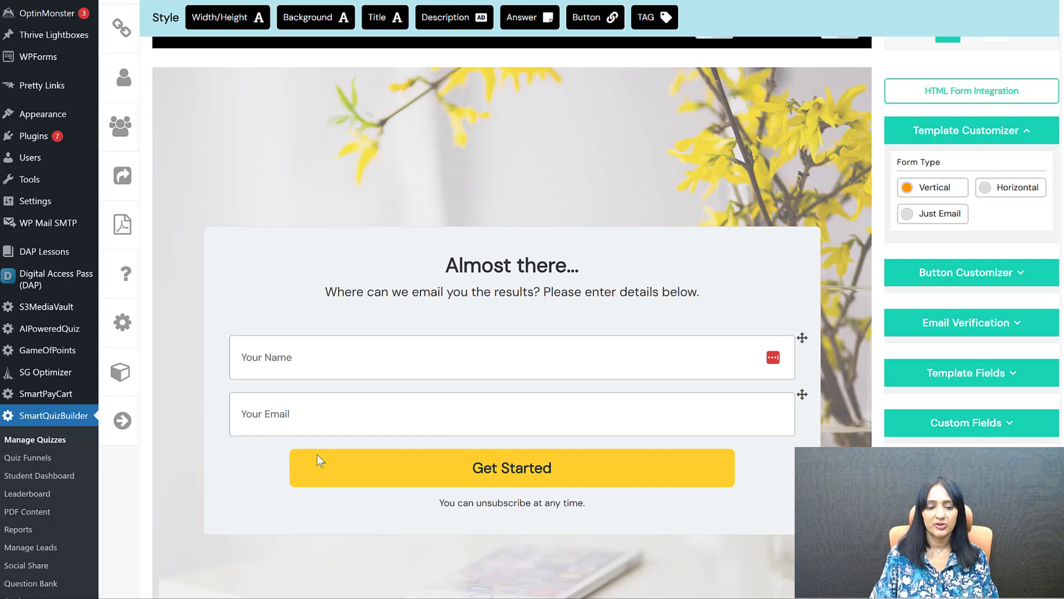
# - Try the Just Email and Horizontal form types on the opt-in screen, and return it to Vertical
pyautogui.scroll(1, 727, 181)
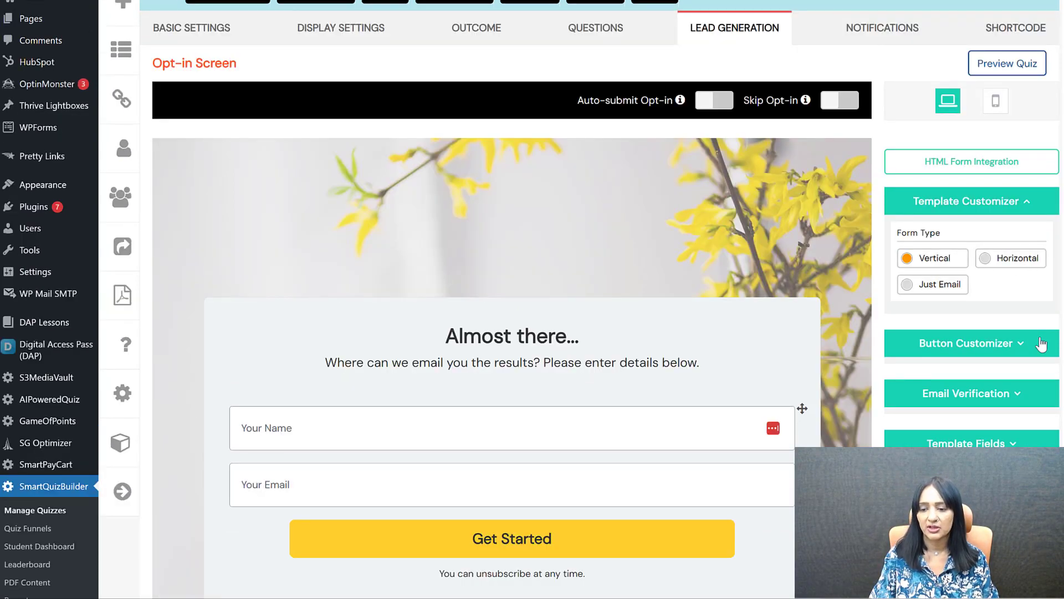
pyautogui.click(937, 284)
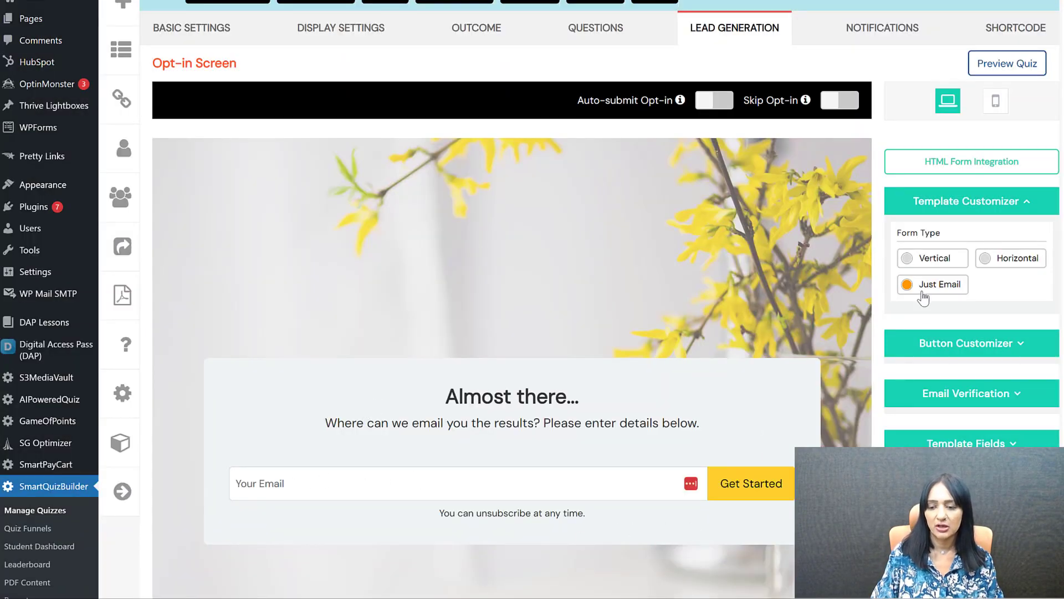
pyautogui.click(1015, 267)
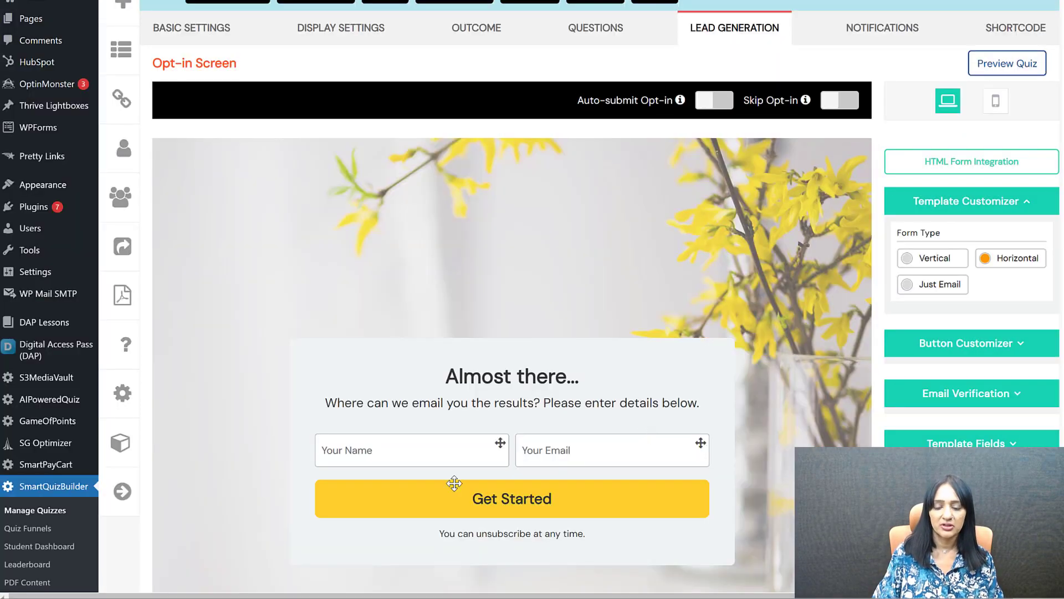
pyautogui.click(922, 261)
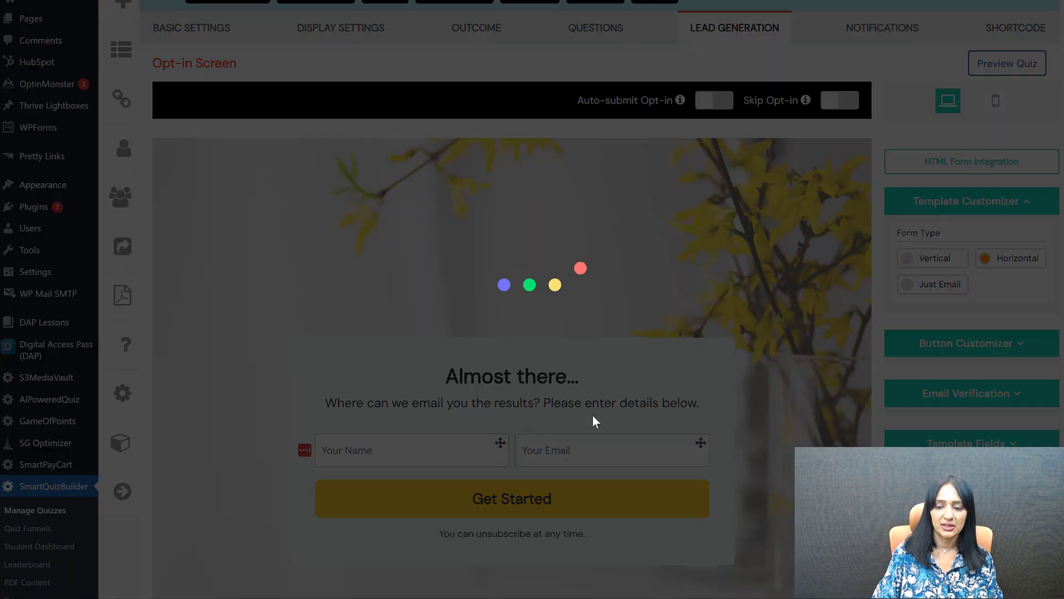
pyautogui.scroll(-5, 527, 390)
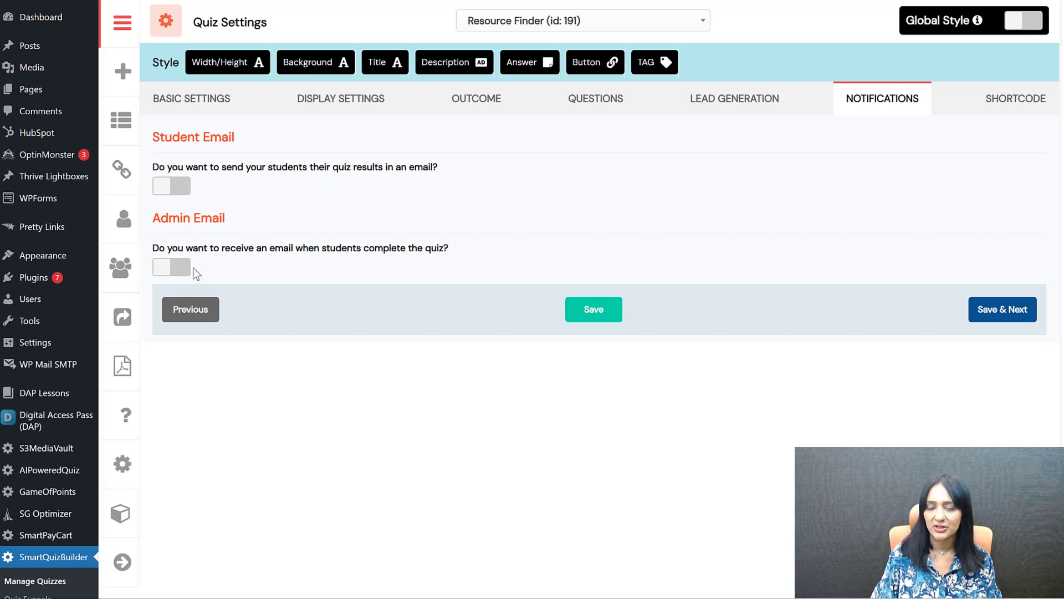
# - Turn on the admin email notification for when students complete the quiz
pyautogui.click(176, 268)
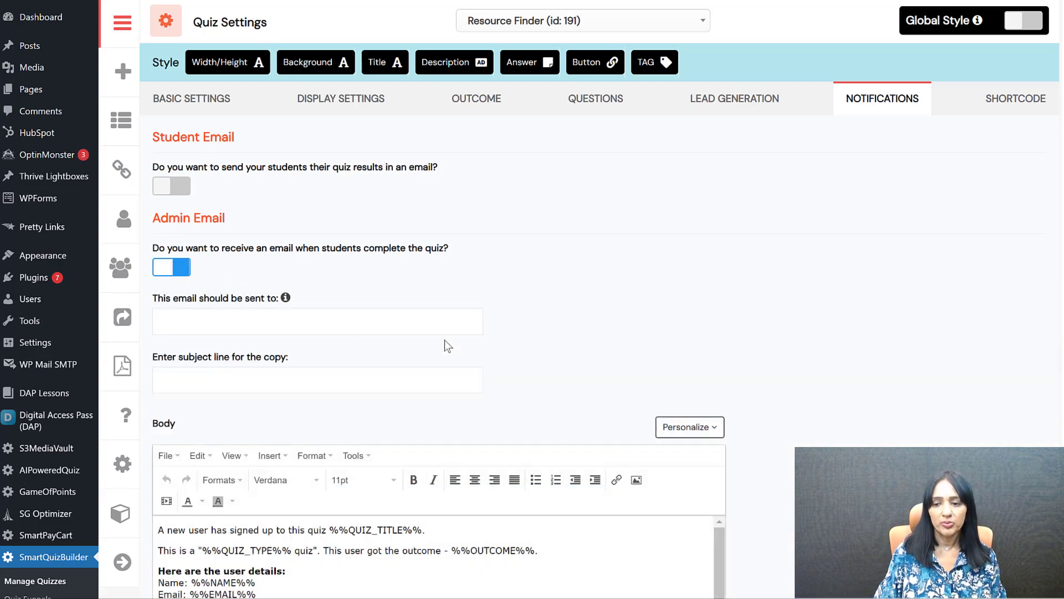
pyautogui.click(212, 324)
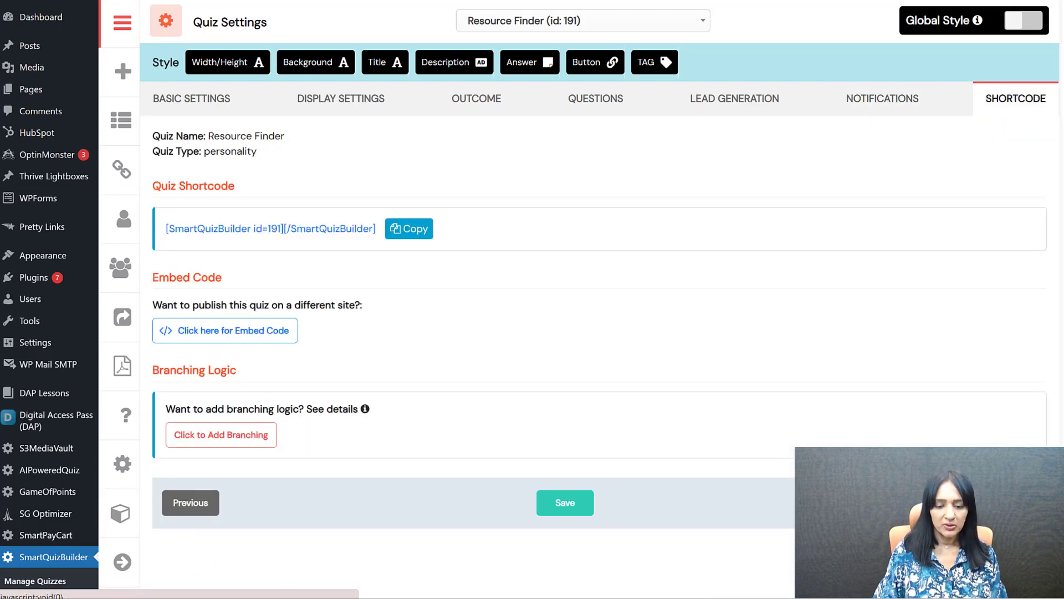
# - Change the quiz's background image to the marble desk photo with keyboard, pen and glasses, and check it on the opt-in screen
pyautogui.click(325, 64)
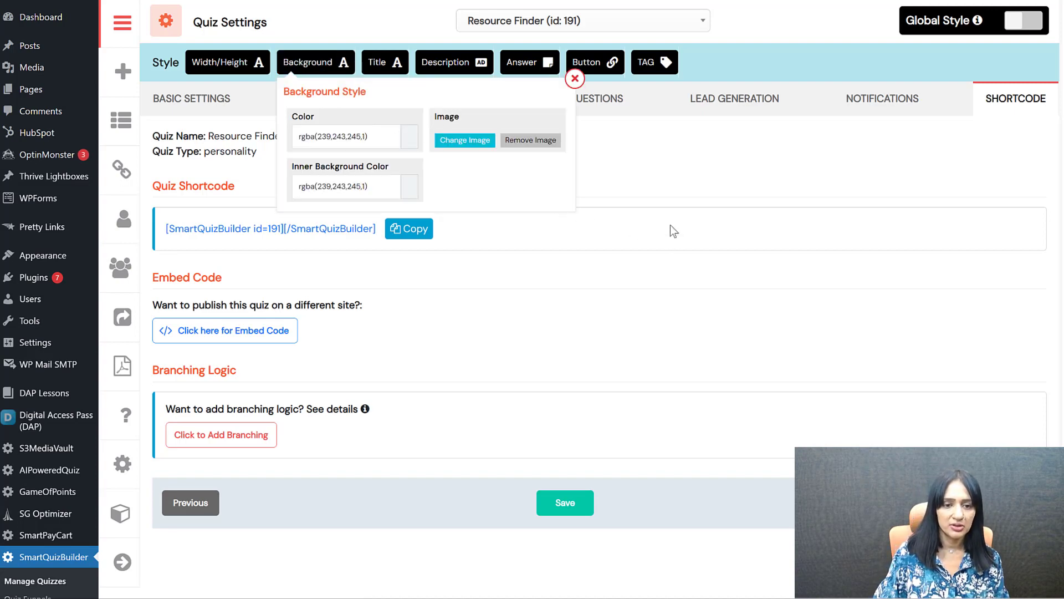
pyautogui.click(714, 108)
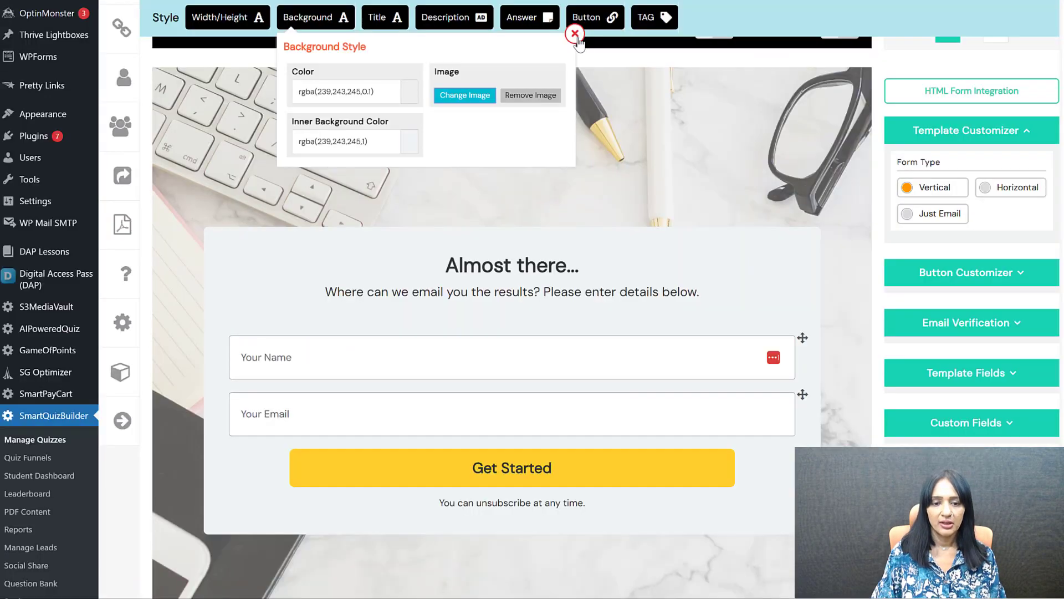
pyautogui.click(575, 34)
pyautogui.scroll(3, 787, 211)
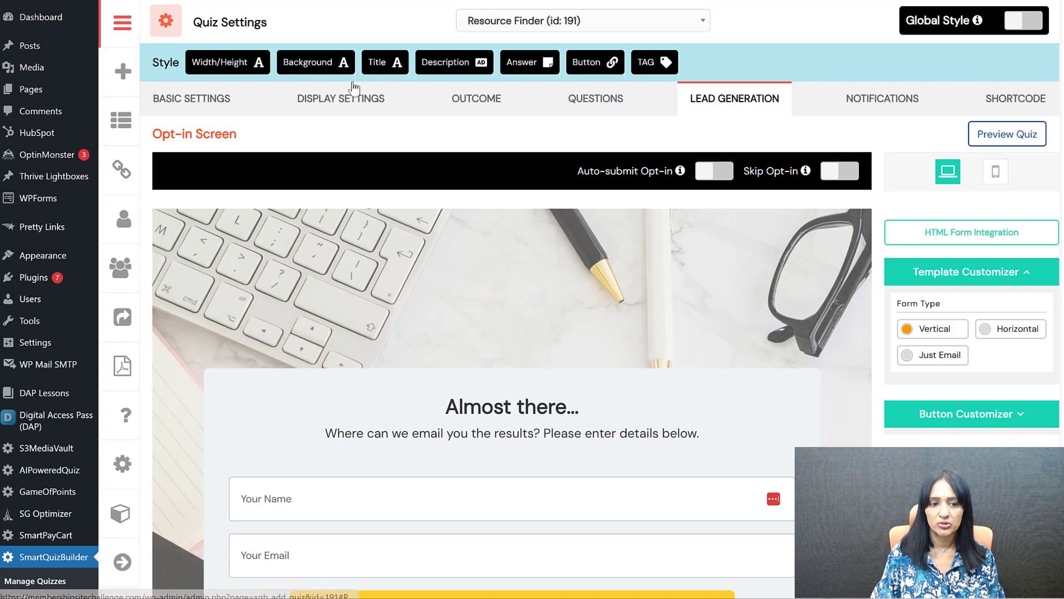
# - Turn off Focus Mode and set the quiz's outer width to 1153 px, height to 26 VH and padding to 112 px
pyautogui.click(250, 67)
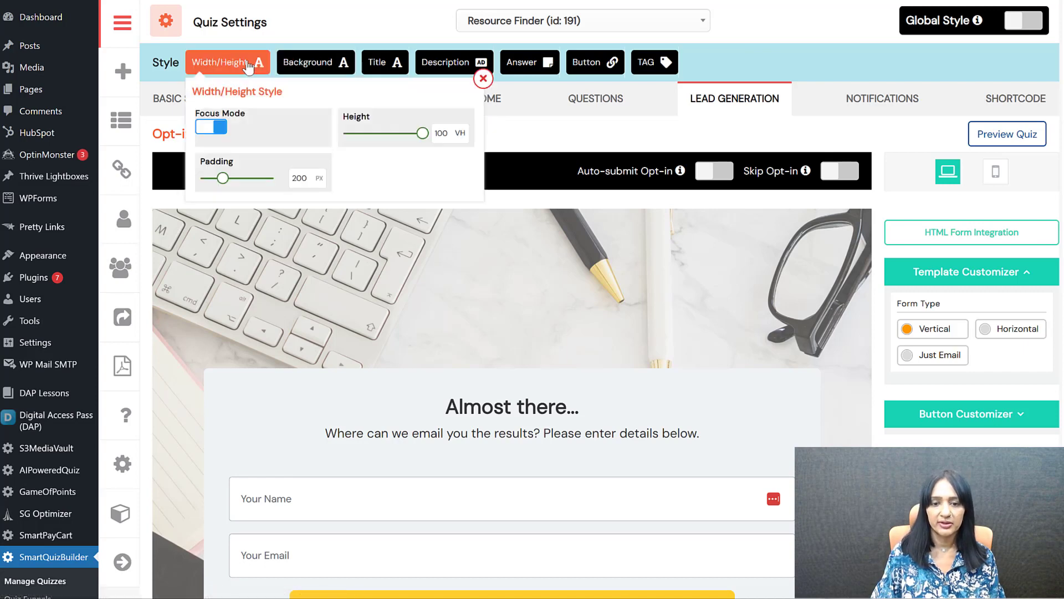
pyautogui.click(215, 126)
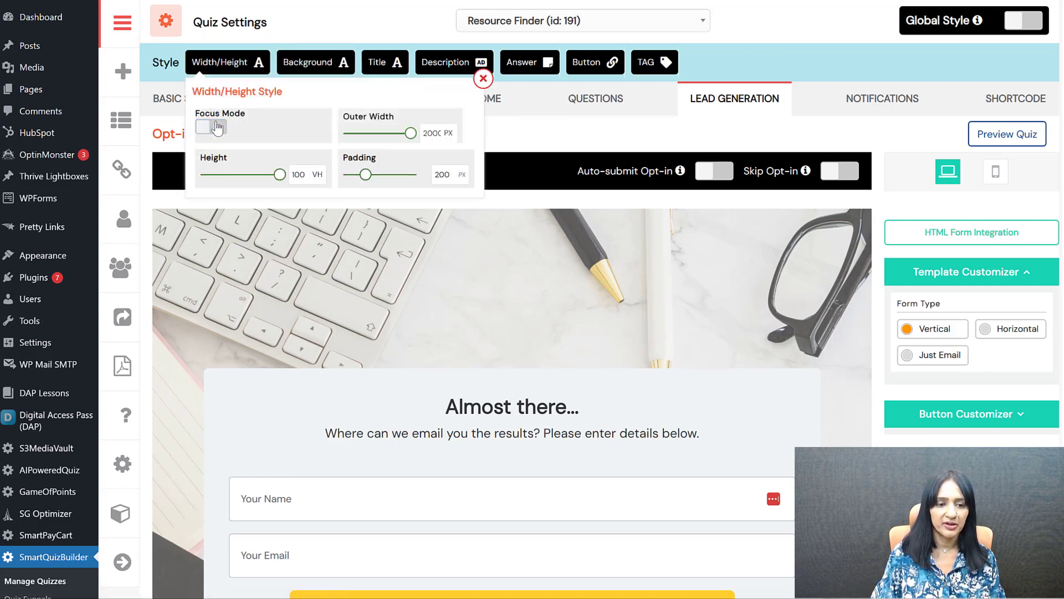
pyautogui.moveTo(423, 133); pyautogui.dragTo(384, 134)
pyautogui.moveTo(254, 177); pyautogui.dragTo(223, 179)
pyautogui.moveTo(366, 178)
pyautogui.mouseDown()
pyautogui.moveTo(345, 180)
pyautogui.moveTo(355, 182)
pyautogui.mouseUp()
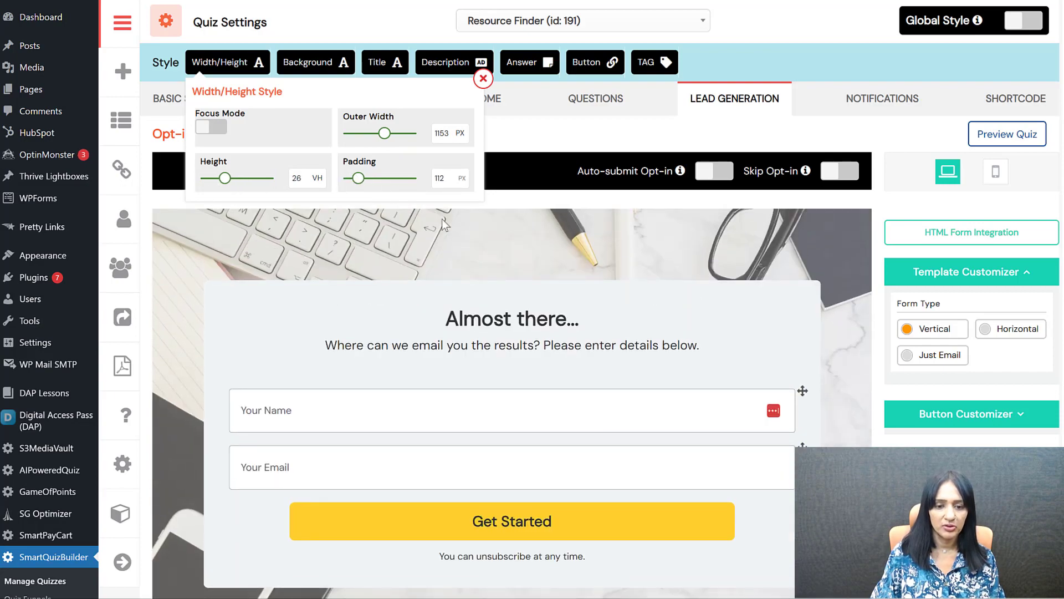
pyautogui.scroll(-4, 864, 339)
pyautogui.scroll(1, 863, 338)
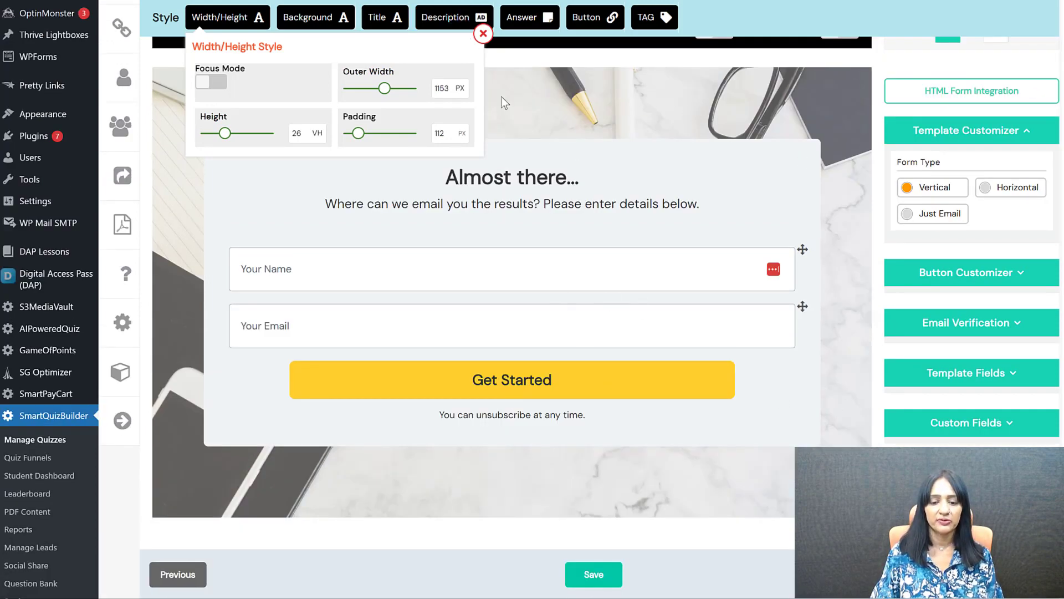
pyautogui.click(483, 33)
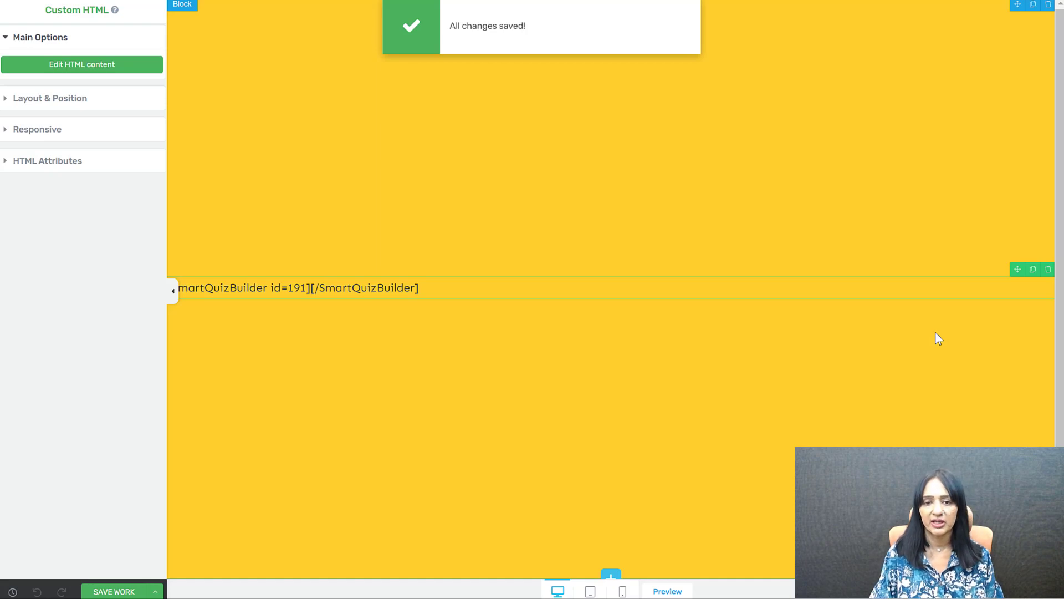
# - Preview the page and take the quiz, answering "I need to generate more Sales.", "Increase my sales figures." and "asap", and submit the opt-in form
pyautogui.click(668, 591)
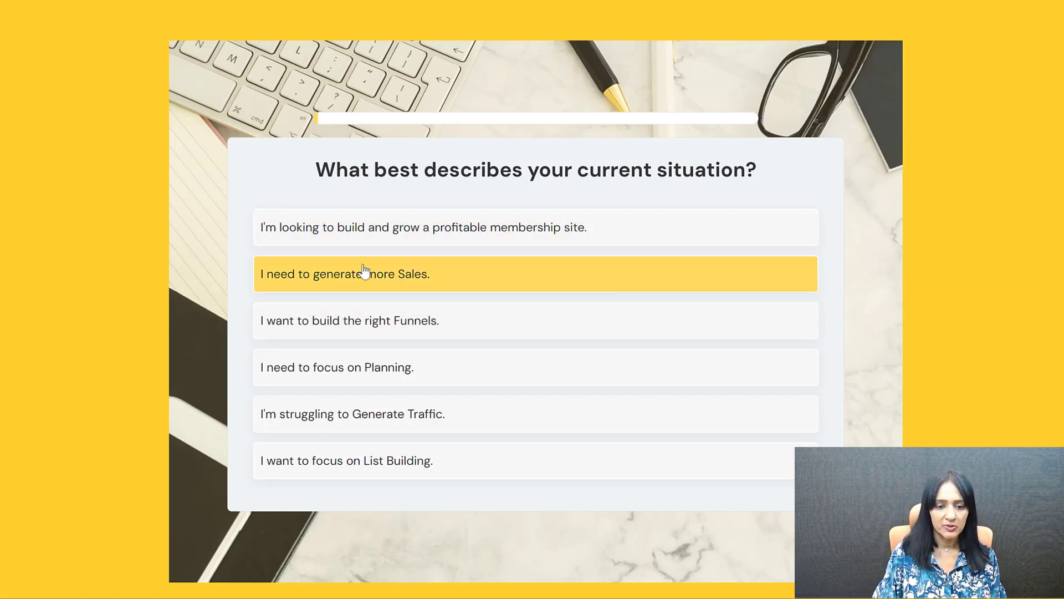
pyautogui.click(525, 281)
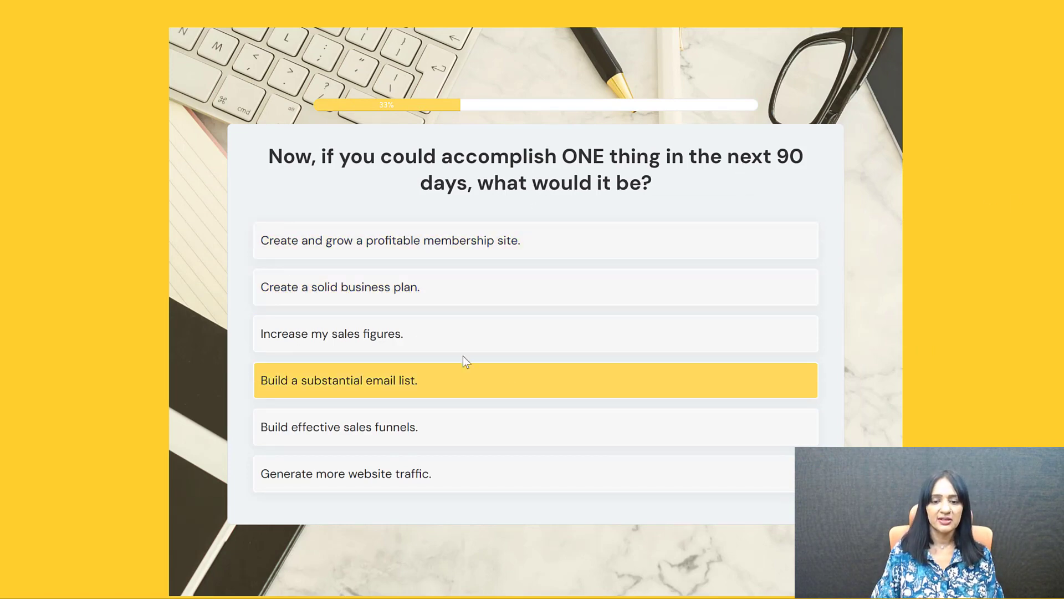
pyautogui.click(375, 335)
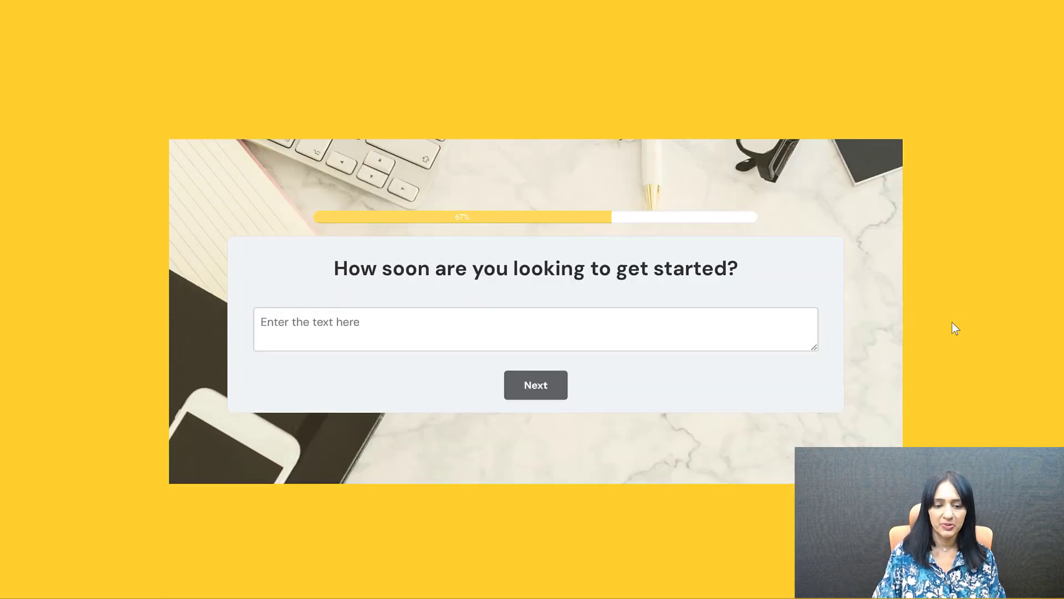
pyautogui.click(715, 337)
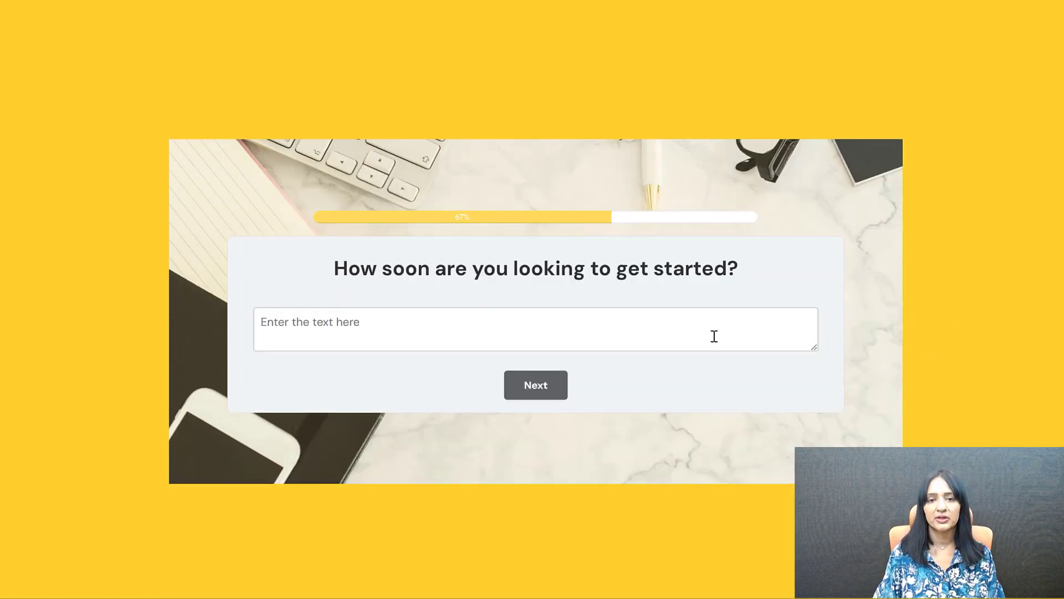
pyautogui.write('asap')
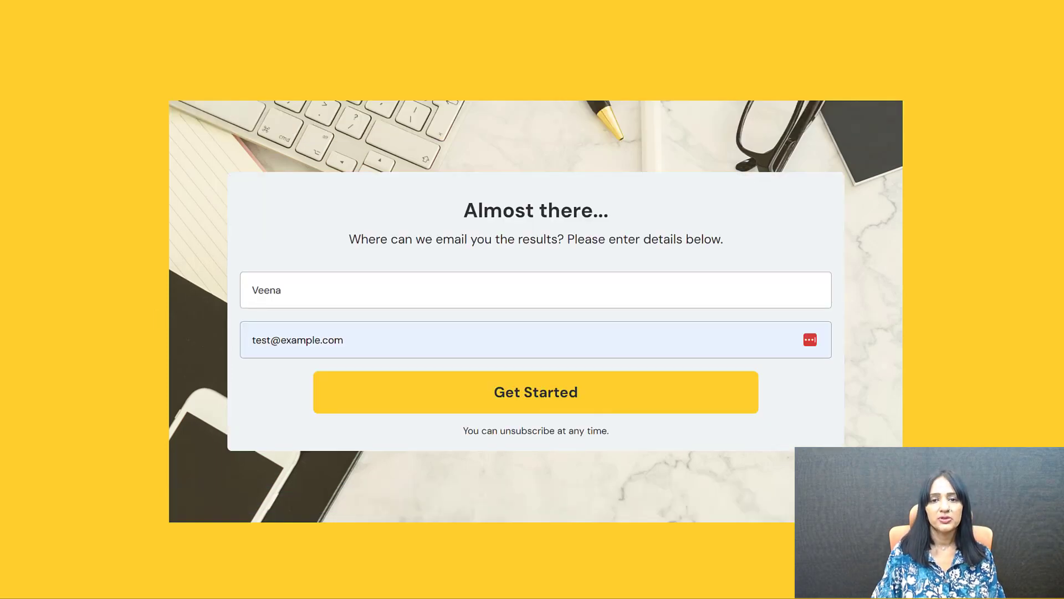
pyautogui.press('Return')
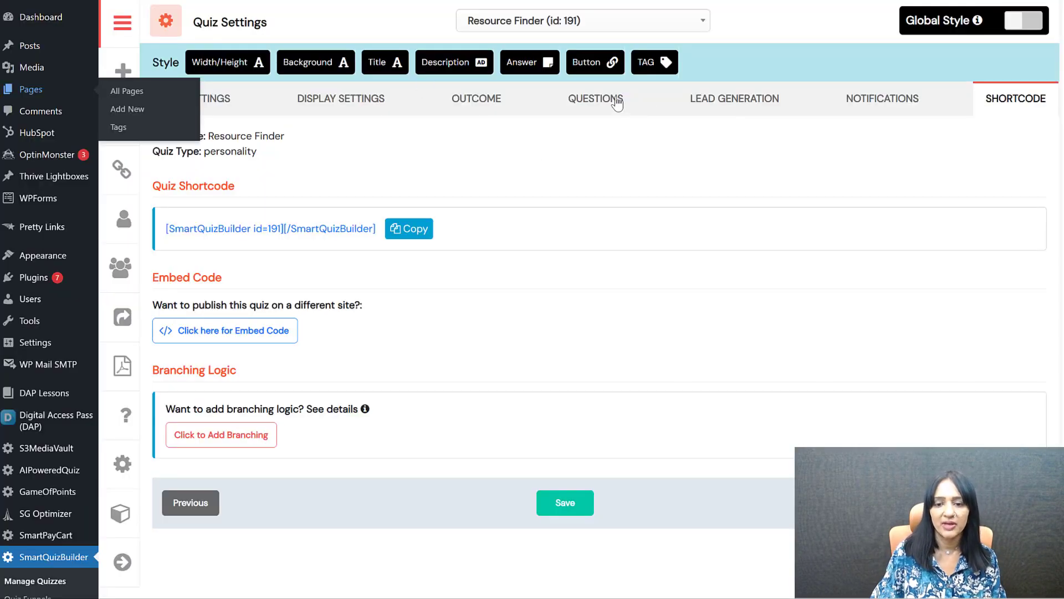
# - Add the line "These are the resources that can help you with it:" below the description of the Traffic Generation Enthusiast outcome
pyautogui.click(495, 101)
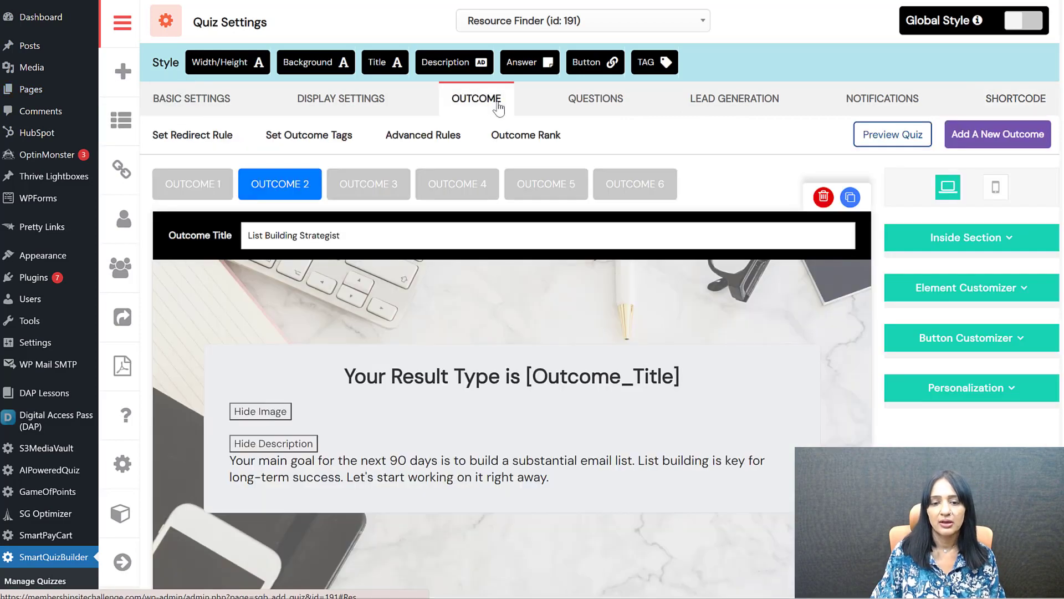
pyautogui.click(201, 191)
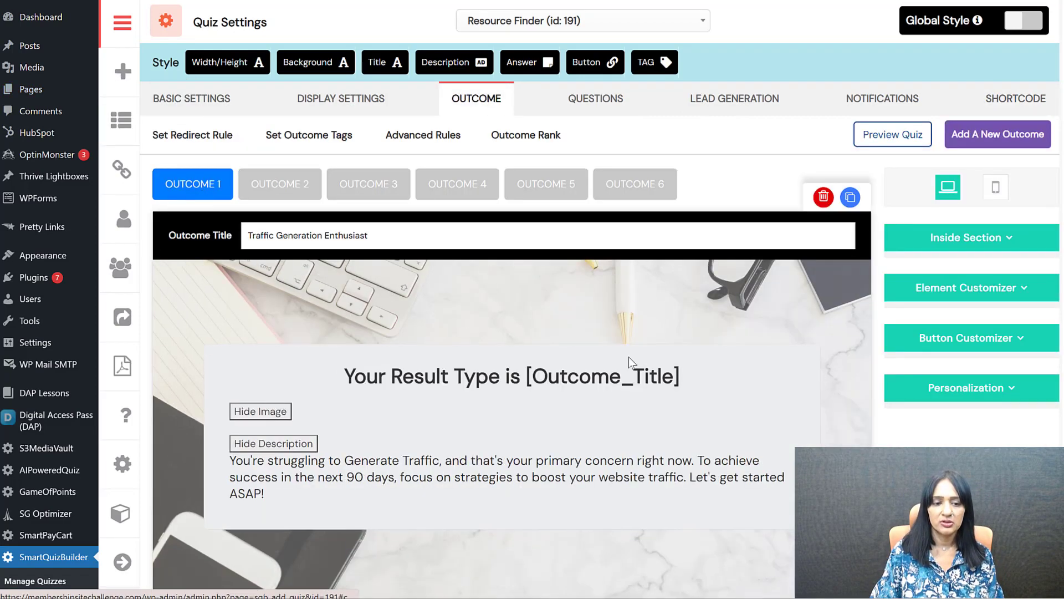
pyautogui.scroll(-2, 748, 385)
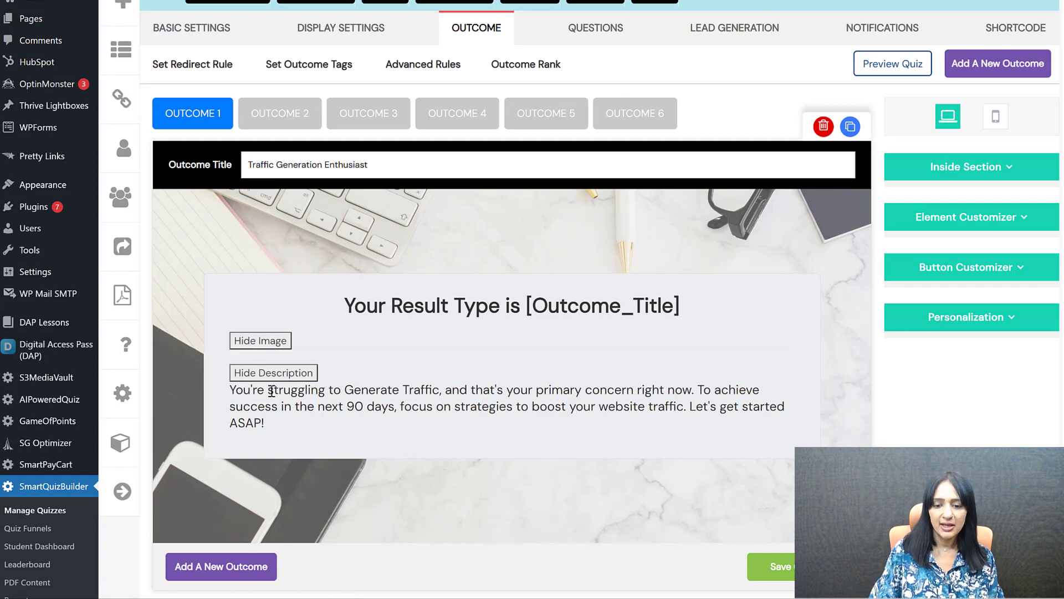
pyautogui.click(291, 419)
pyautogui.press('Return')
pyautogui.press('Return')
pyautogui.write('These are th')
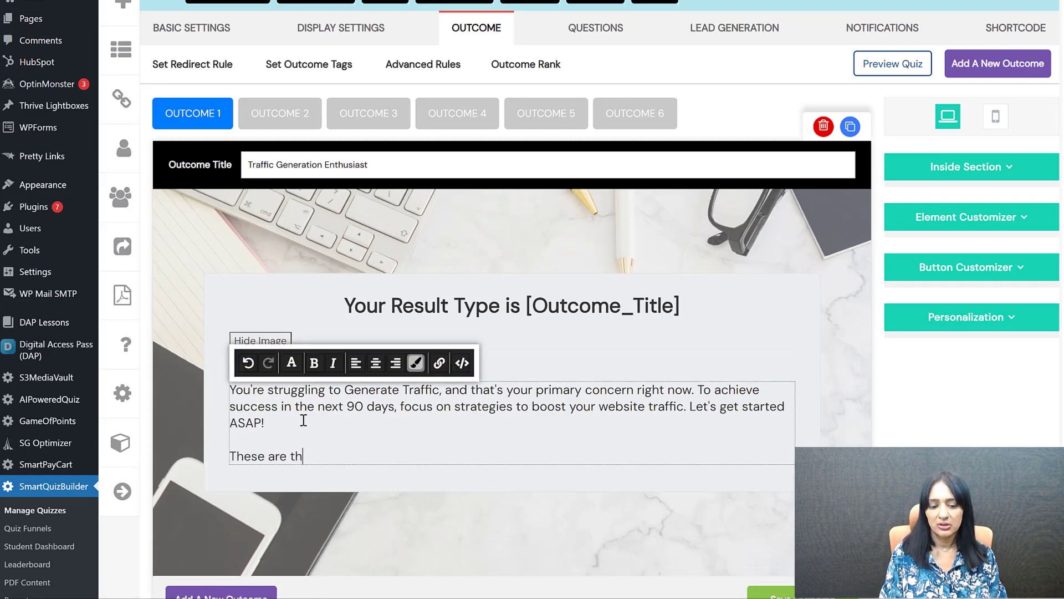
pyautogui.write('e resources that can help you with it:')
pyautogui.press('Return')
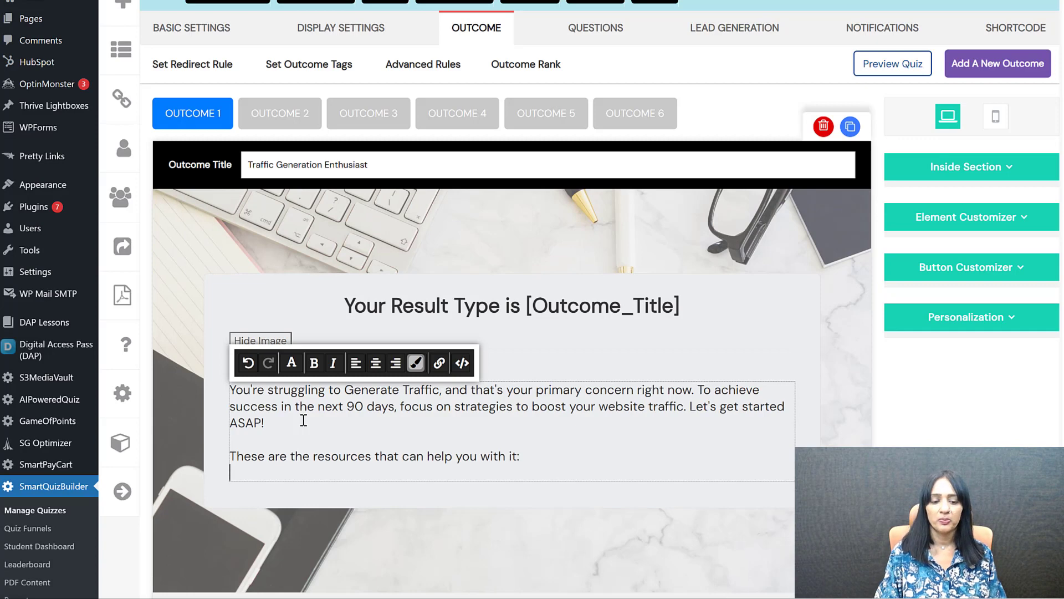
# - Add the heading "FREE resources:" beneath the resources line in the outcome description
pyautogui.press('Return')
pyautogui.write('FREE resource')
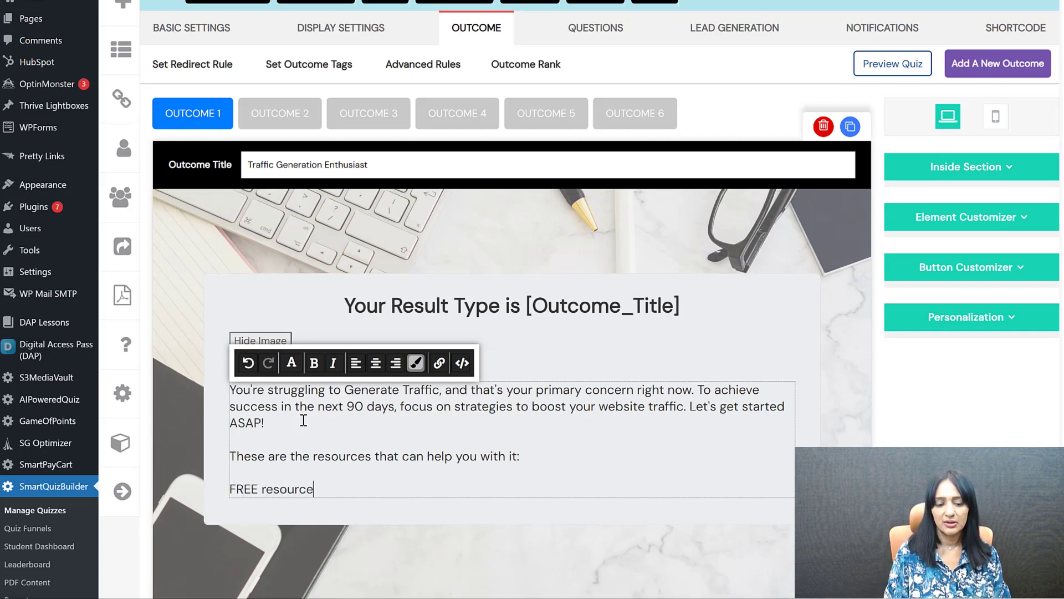
pyautogui.write('s;')
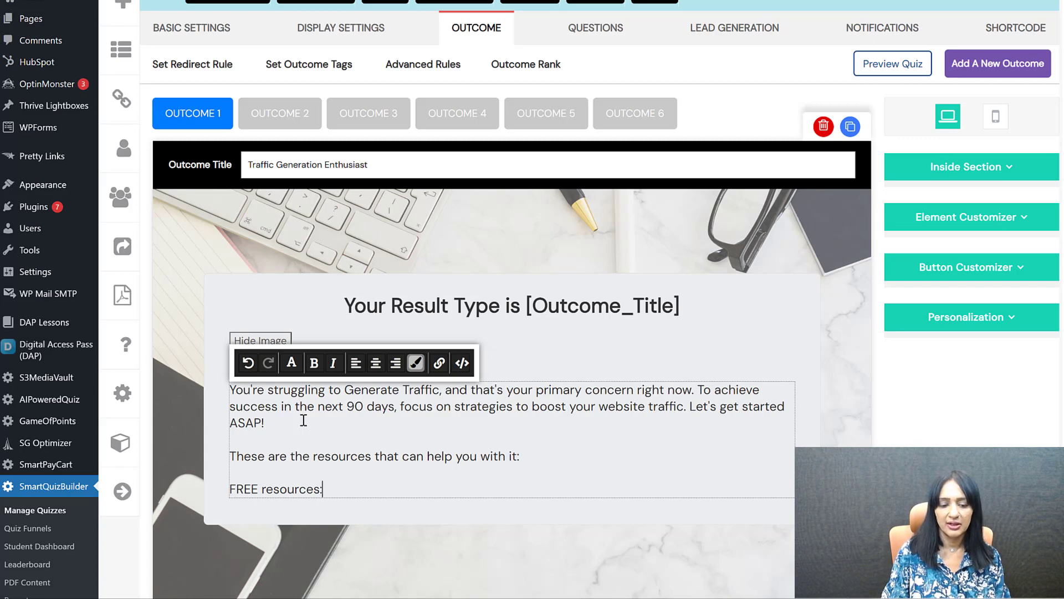
# - Complete the "FREE resources:" heading with its colon, add an empty line beneath it and finish editing the outcome description
pyautogui.write(':')
pyautogui.press('Return')
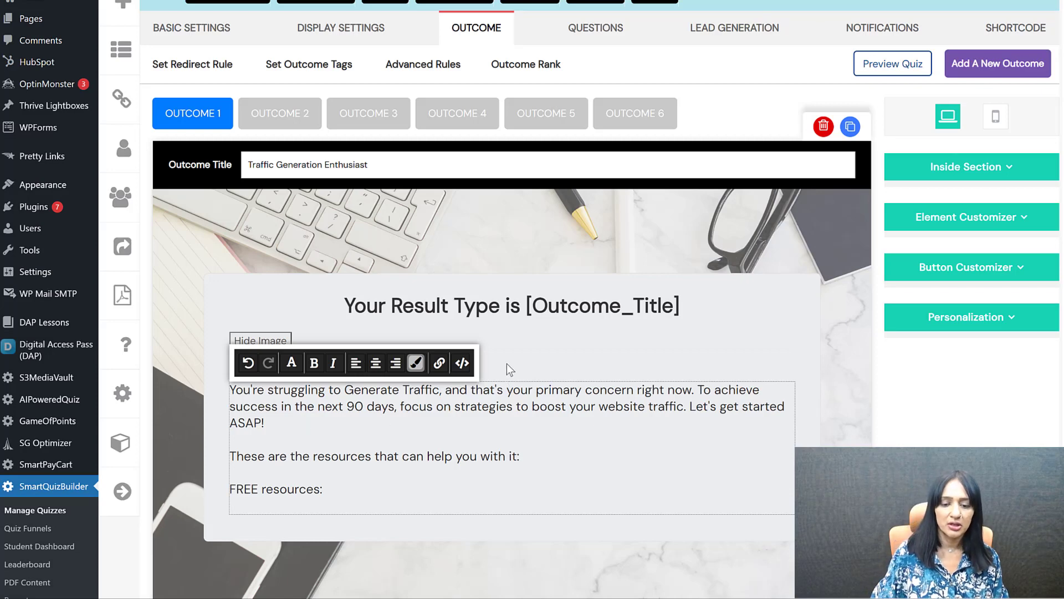
pyautogui.click(537, 238)
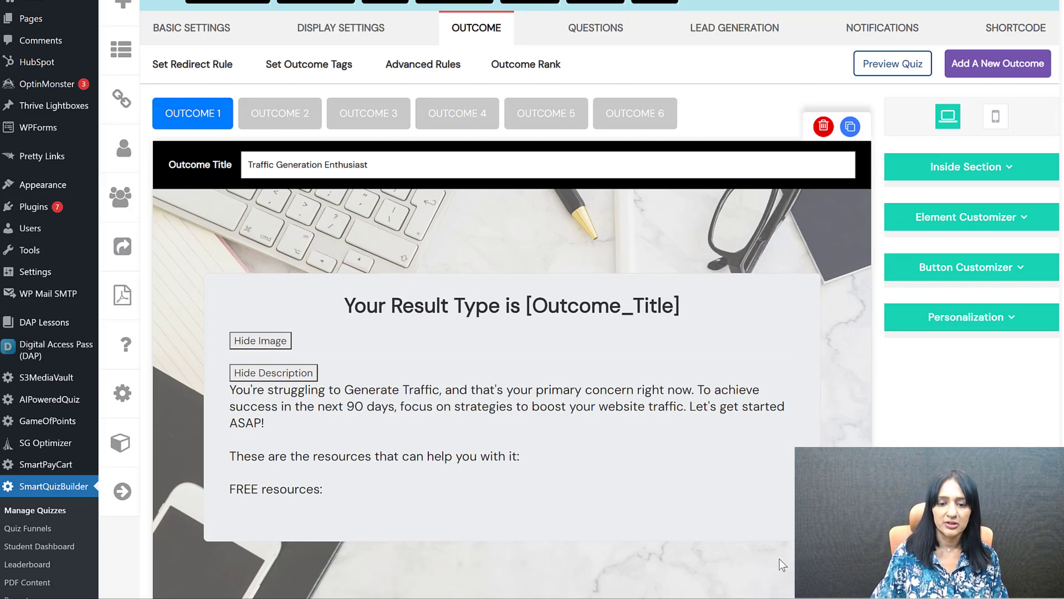
# - Open the outcome redirect rules, try redirecting Traffic Generation Enthusiast to a different page, and close the dialog without saving
pyautogui.scroll(2, 445, 379)
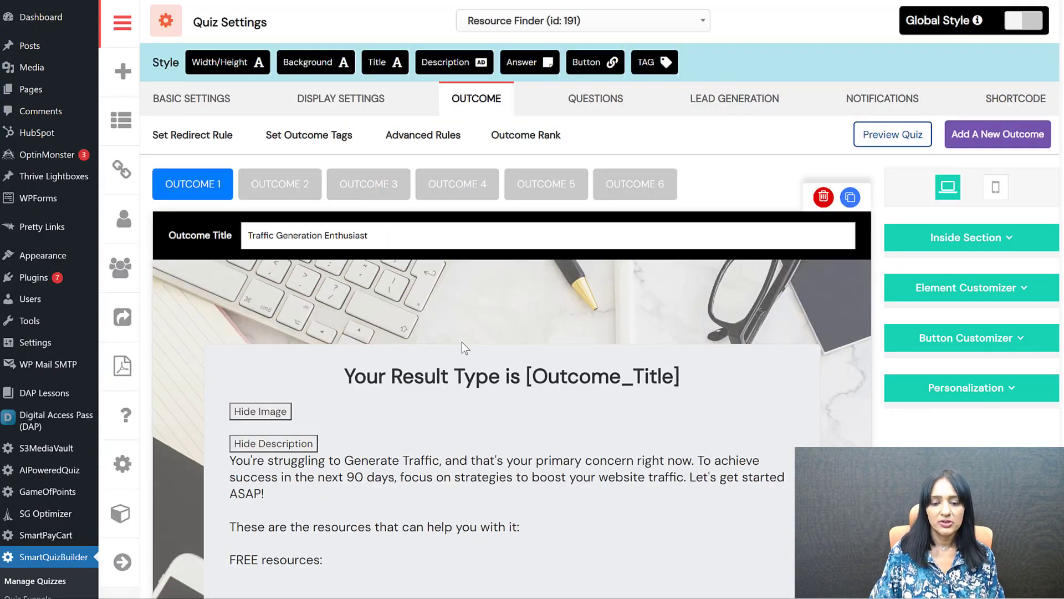
pyautogui.scroll(-3, 464, 346)
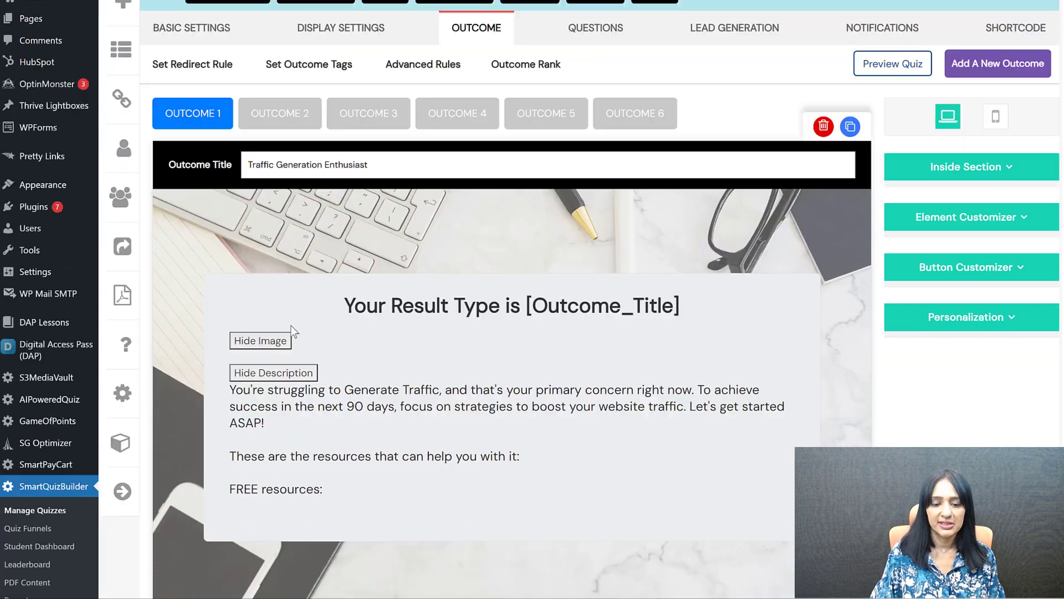
pyautogui.scroll(3, 439, 257)
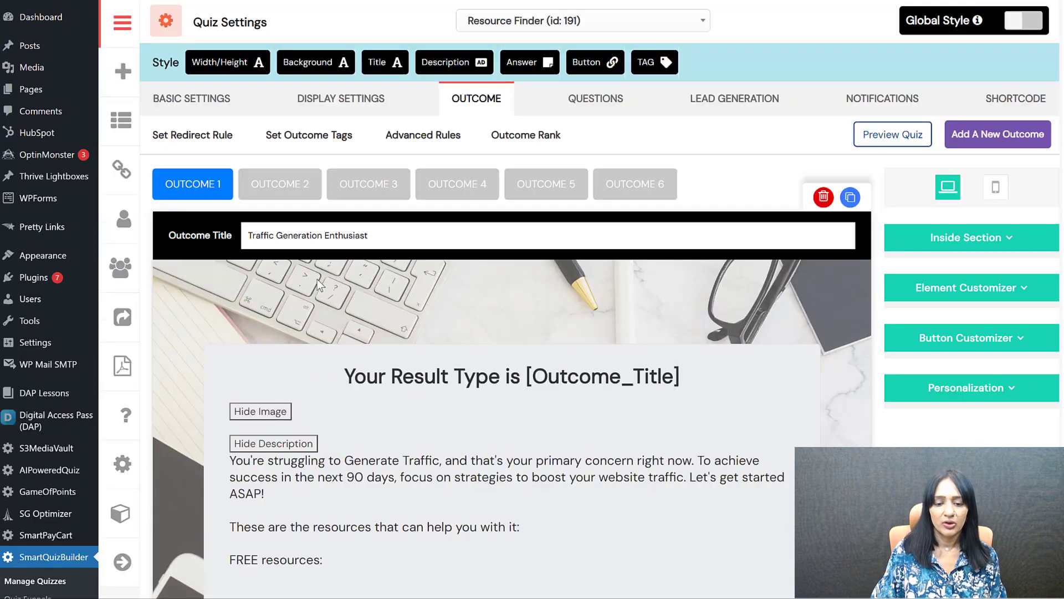
pyautogui.click(192, 139)
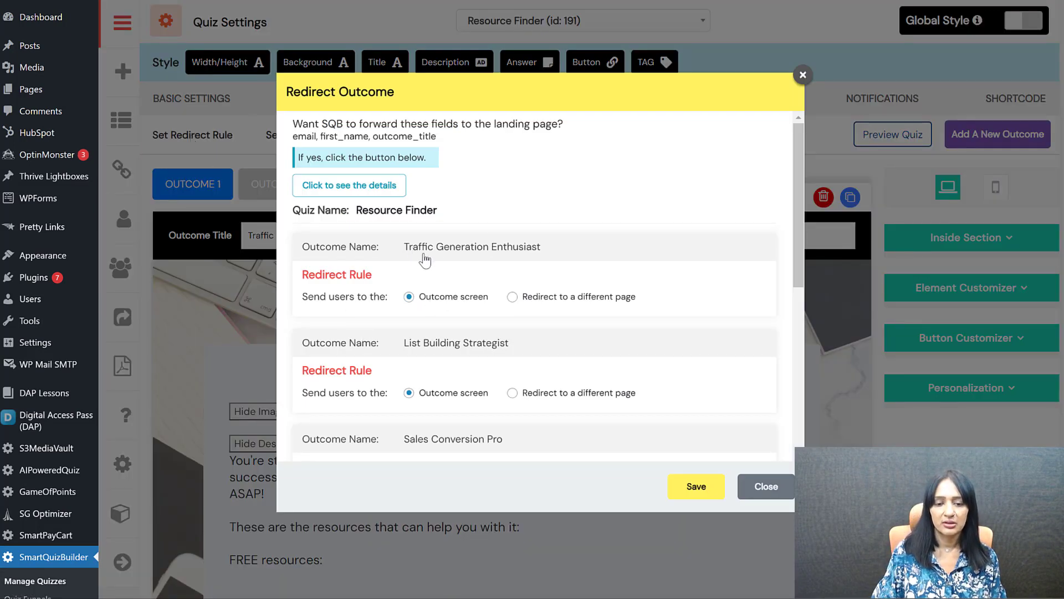
pyautogui.click(512, 296)
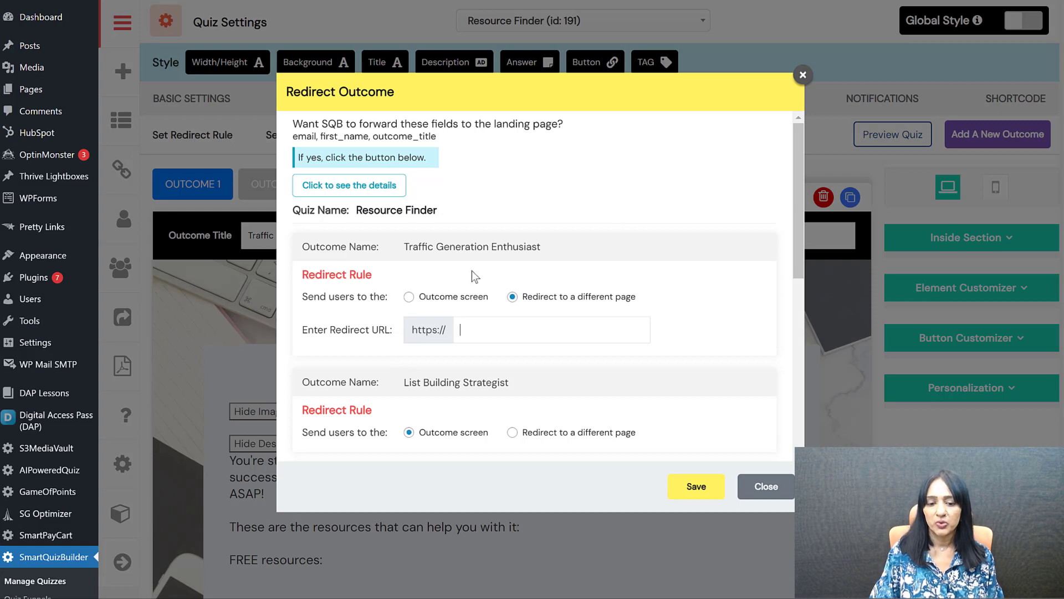
pyautogui.click(802, 74)
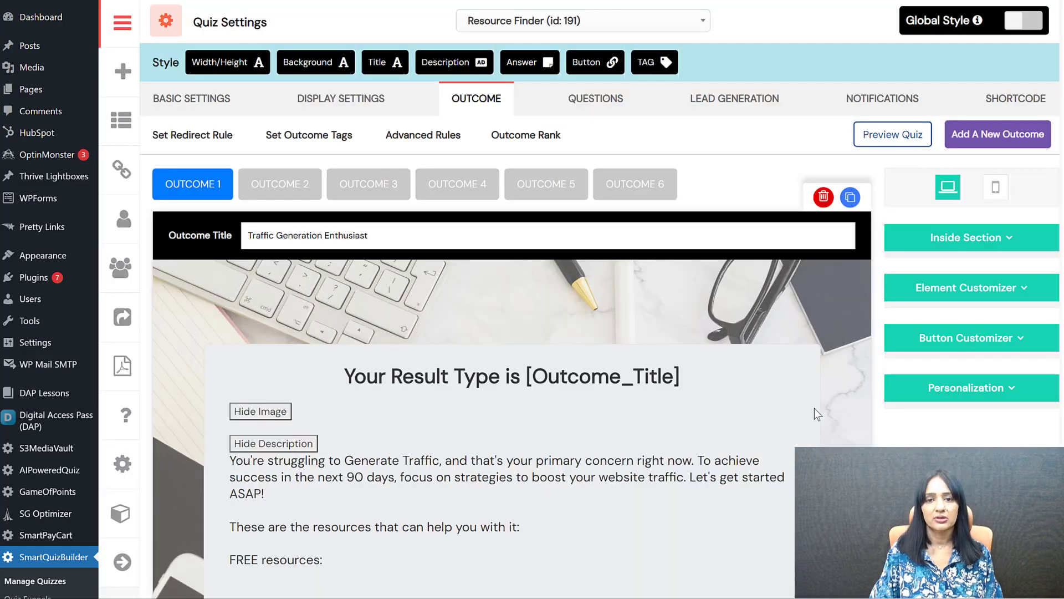